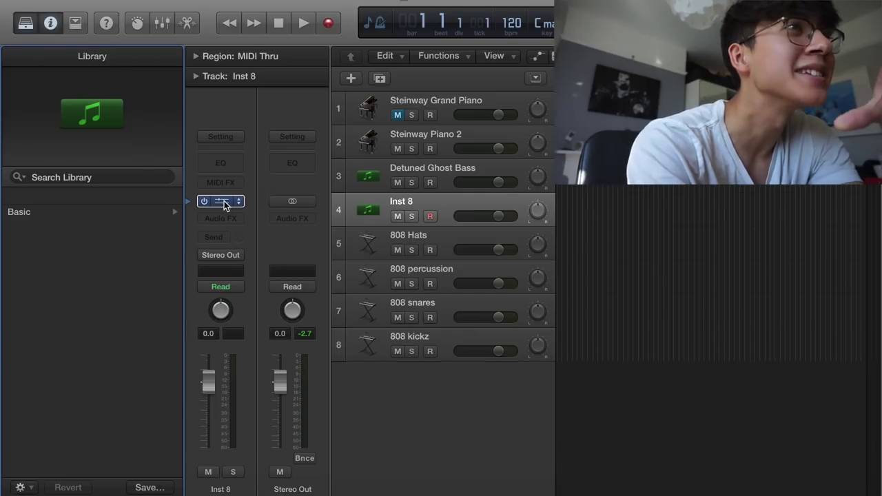
- Load the Alchemy preset Water Rings on the Inst 8 track and close the instrument window
left_click(528, 165)
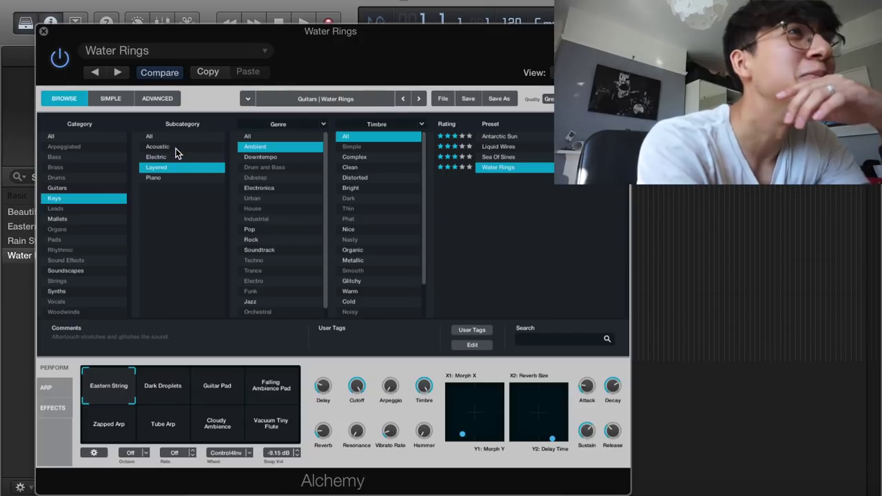
left_click(43, 34)
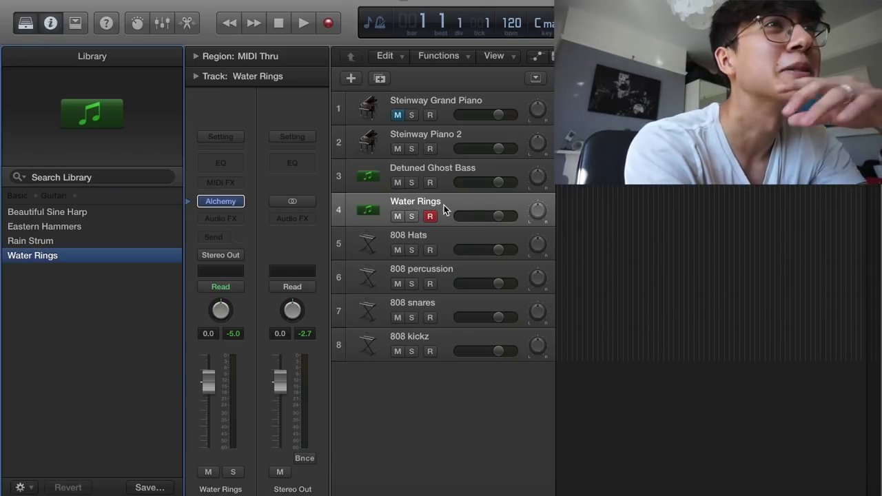
- Audition the Detuned Ghost Bass, Steinway Piano 2 and 808 drum track sounds one after another
left_click(435, 164)
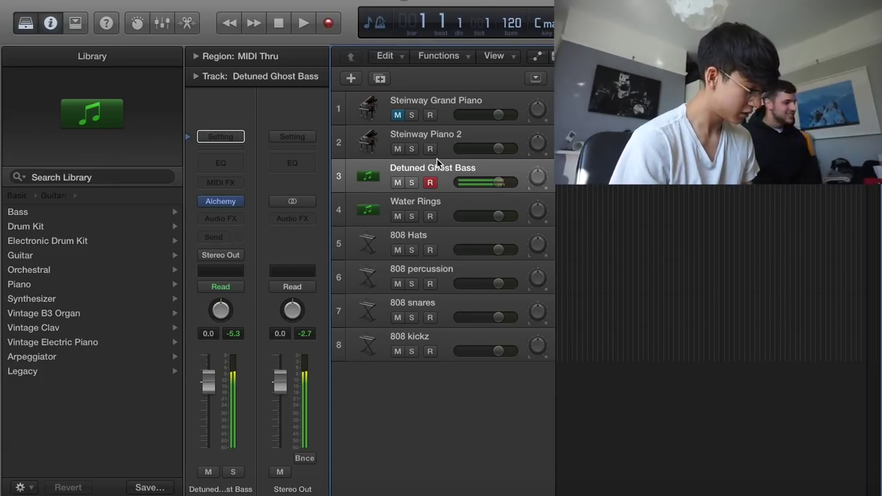
left_click(438, 131)
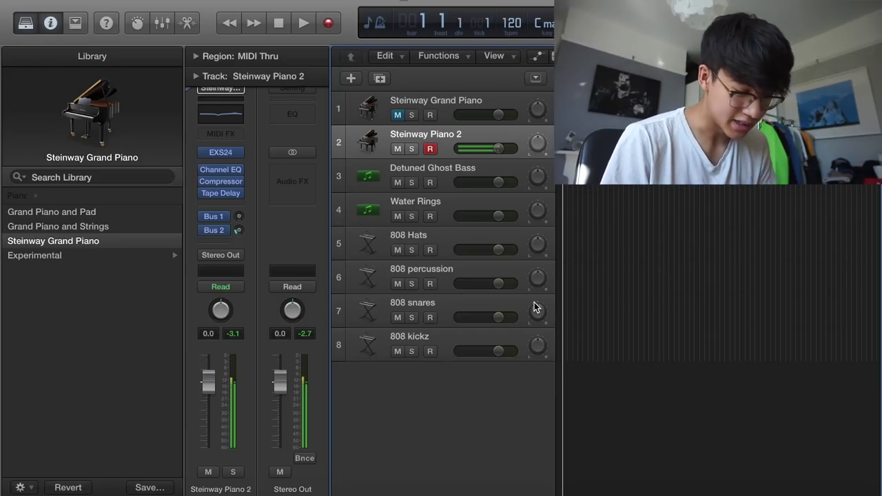
key("Down")
key("Down")
key("Down")
key("Down")
key("Down")
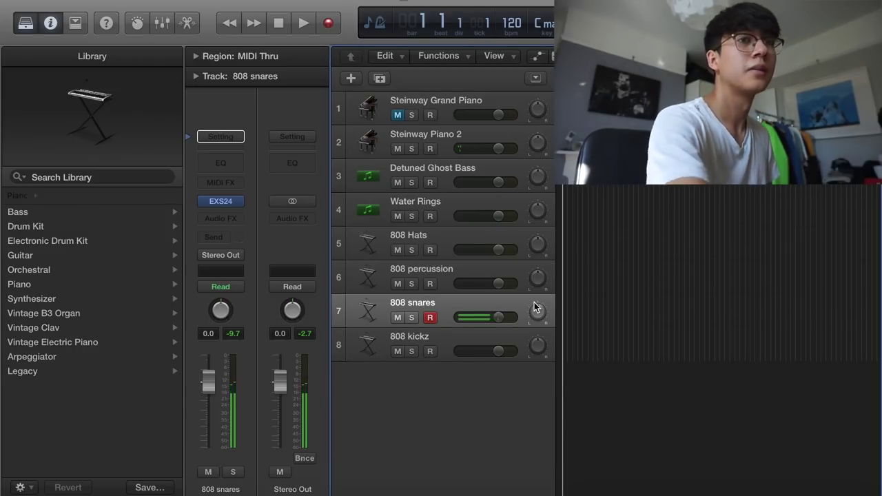
key("Up")
key("Down")
- Record a kick pattern of about eight bars on the 808 kickz track from bar 1
key("Down")
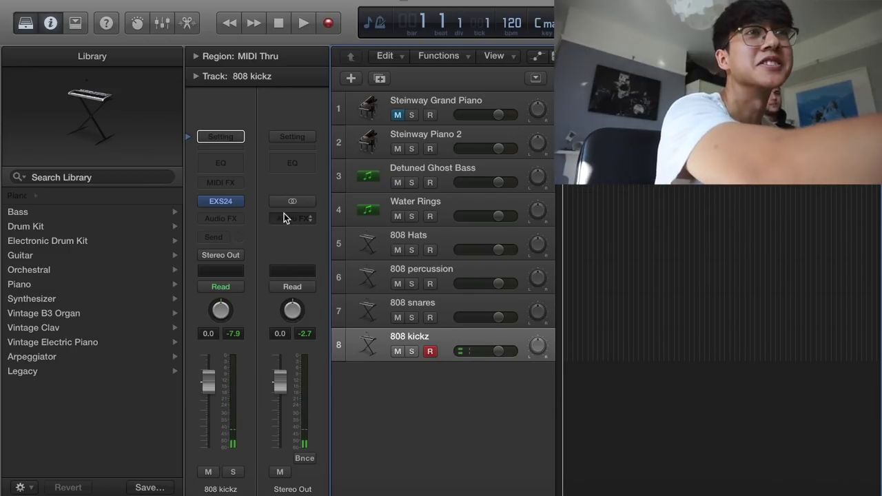
key("r")
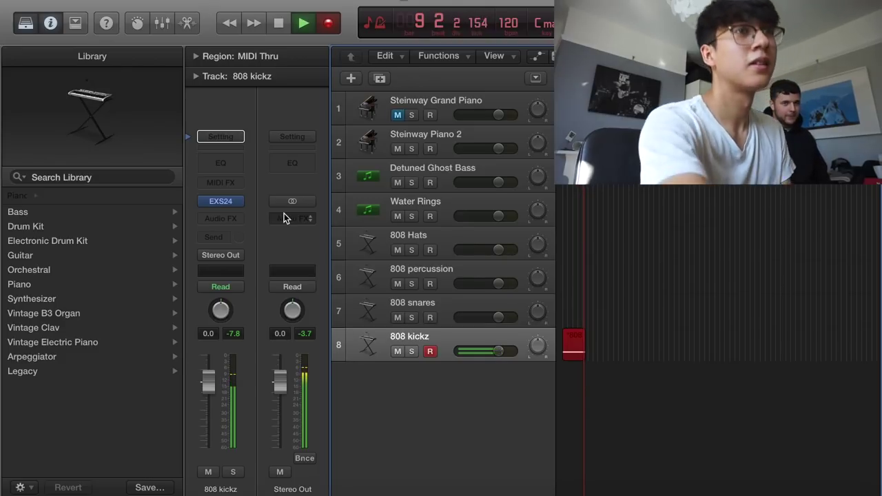
key("space")
- Split the 808 kickz region at bar 9 and delete the excess piece after it
scroll(666, 316, "up", 10)
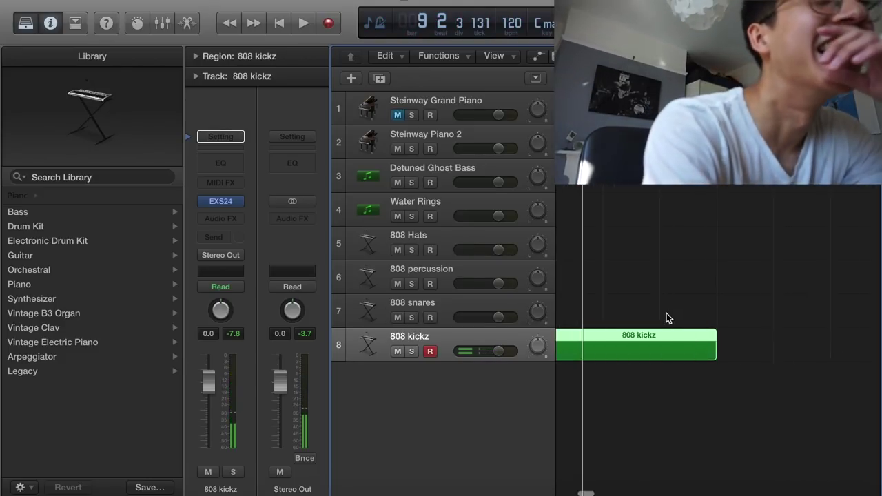
scroll(665, 313, "down", 10)
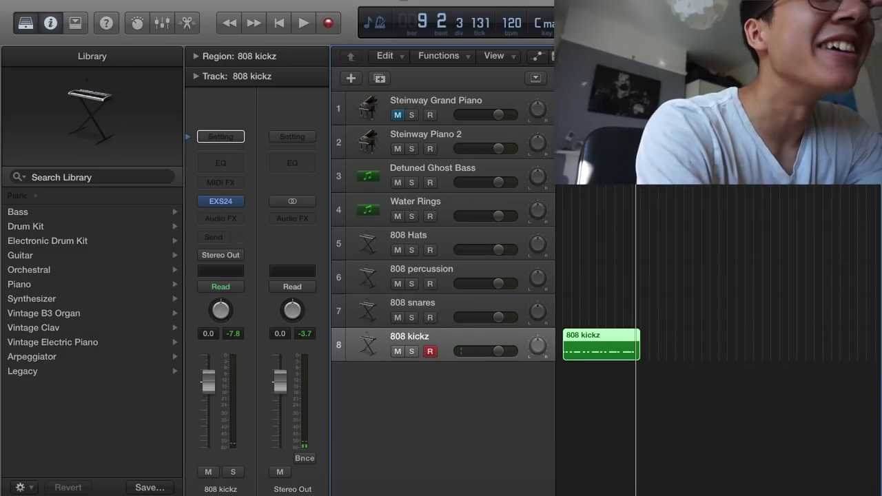
key("Return")
left_click(632, 84)
key("super+t")
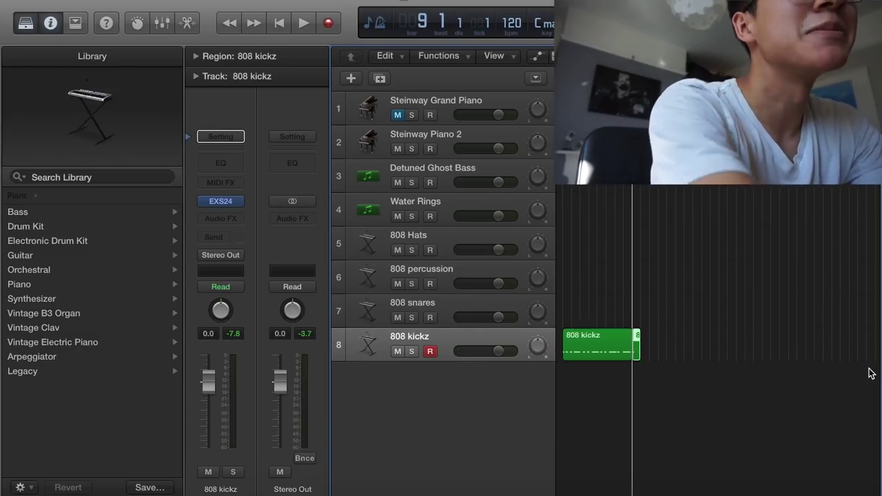
key("Delete")
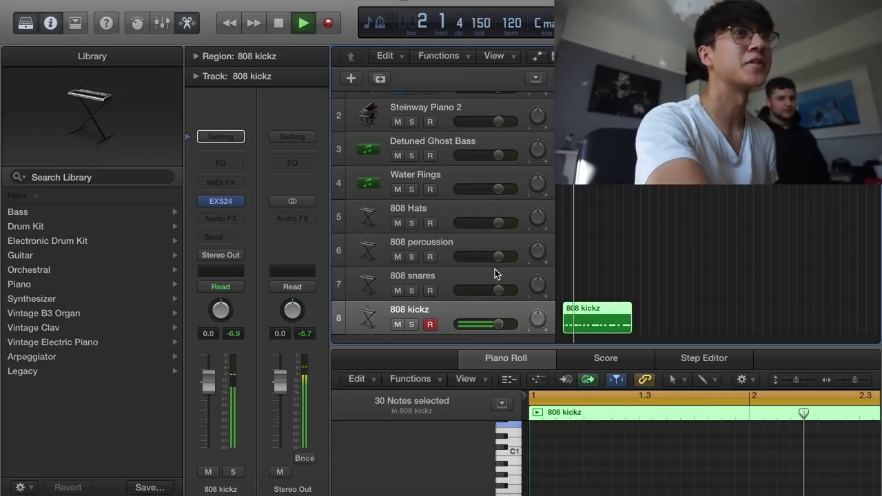
- Record an eight-bar snare pattern on the 808 snares track over the kicks
left_click(438, 278)
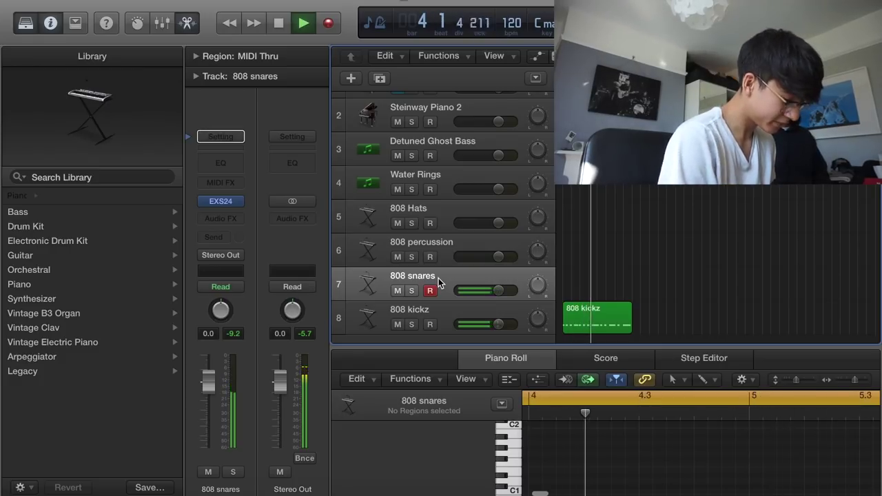
key("r")
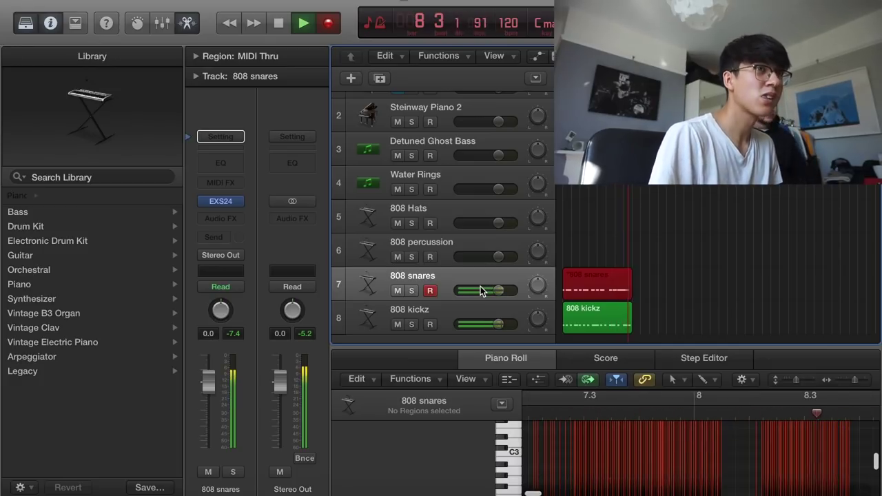
key("space")
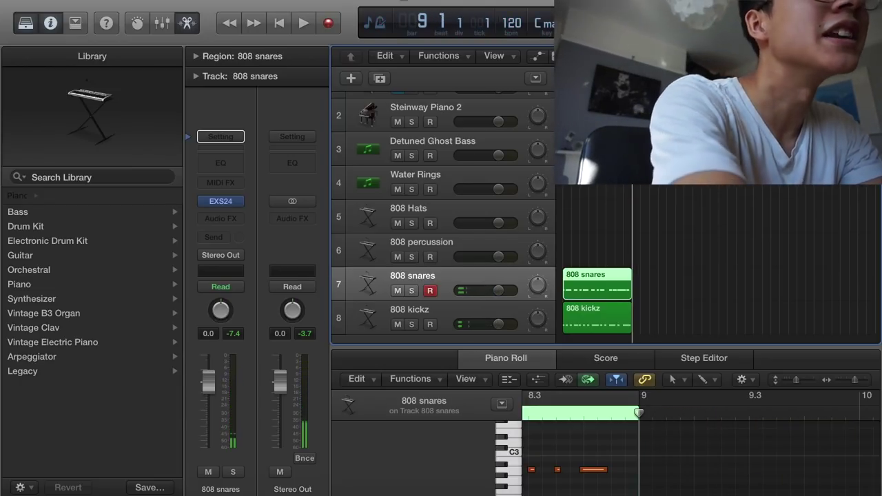
- Rehearse over the drums and record a hi-hat pattern on the 808 Hats track from bar 1
left_click(422, 206)
key("space")
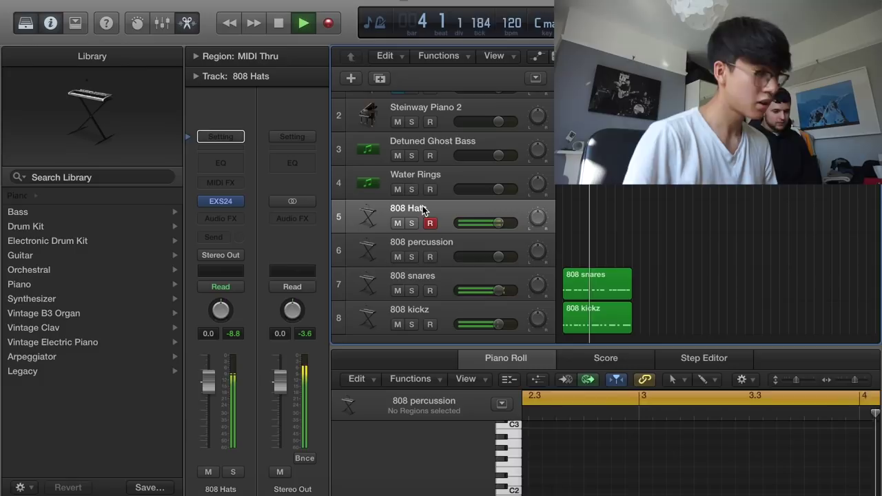
key("space")
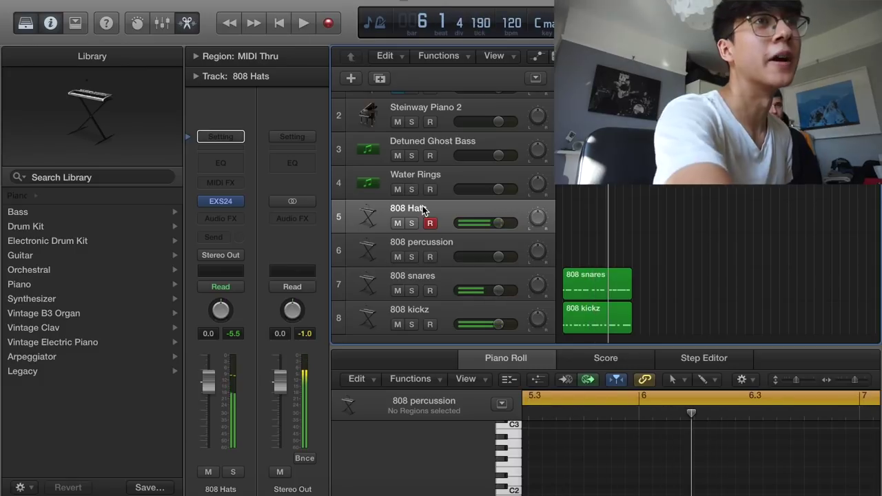
key("Return")
key("r")
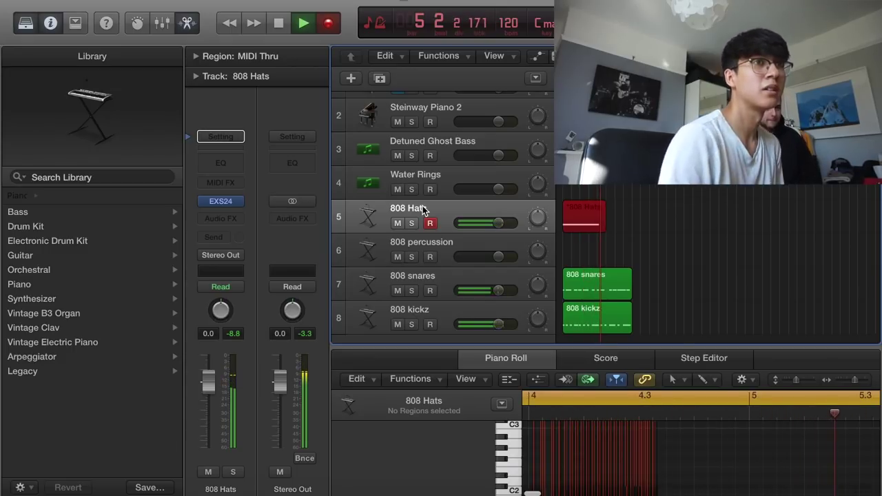
key("space")
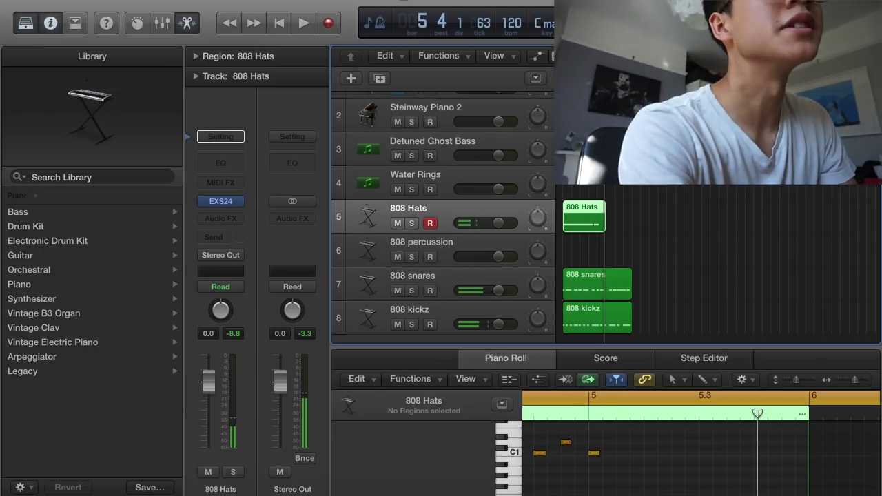
- Cut the 808 Hats region at bar 5 and quantize all notes in its first four bars
key("comma")
key("super+t")
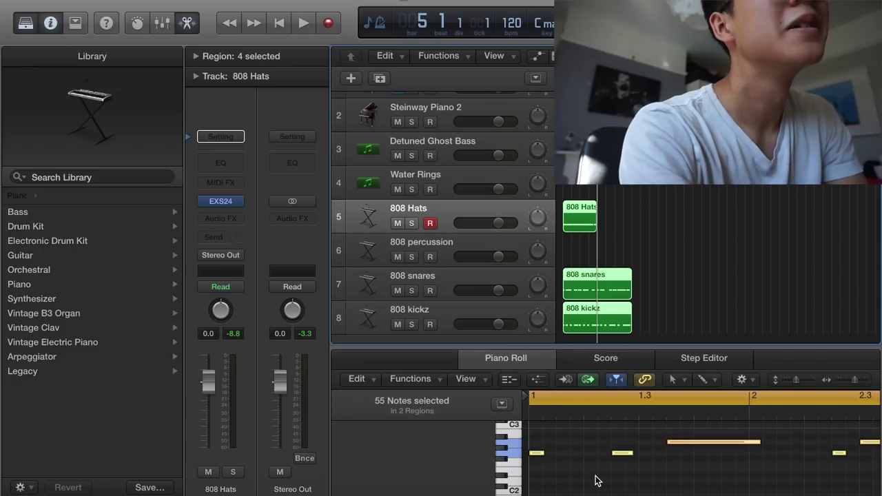
left_click(584, 462)
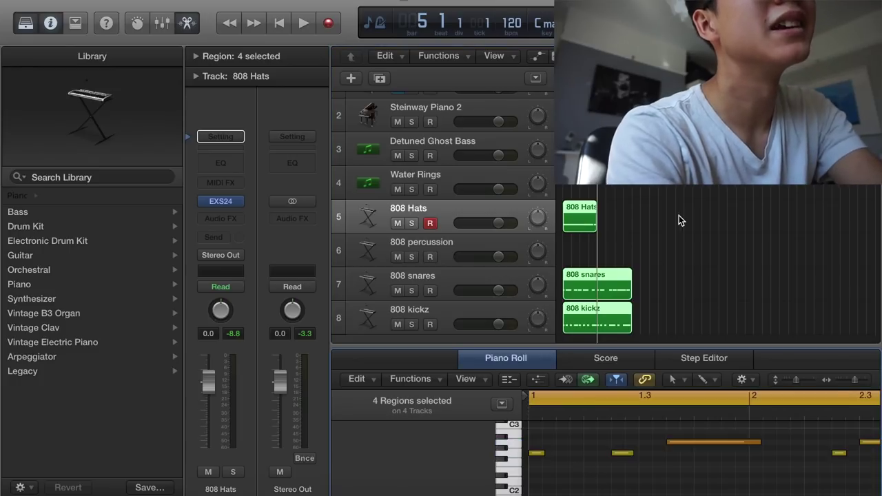
left_click(580, 213)
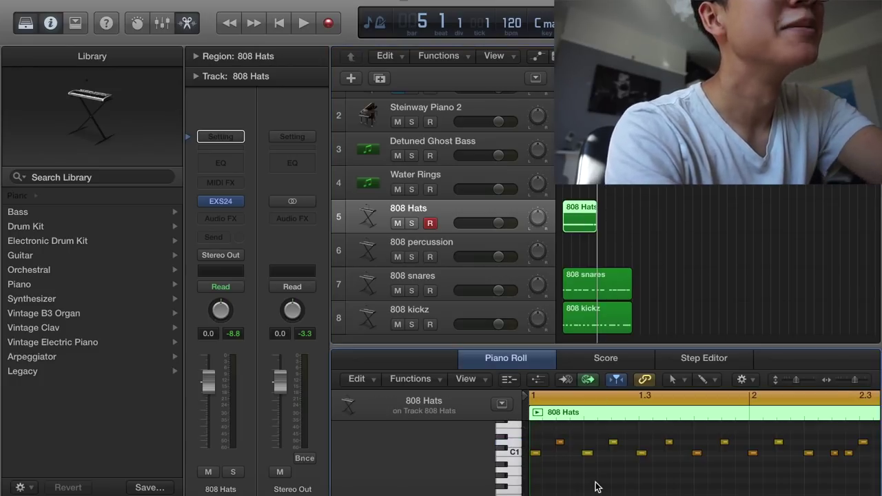
key("super+a")
left_click(410, 379)
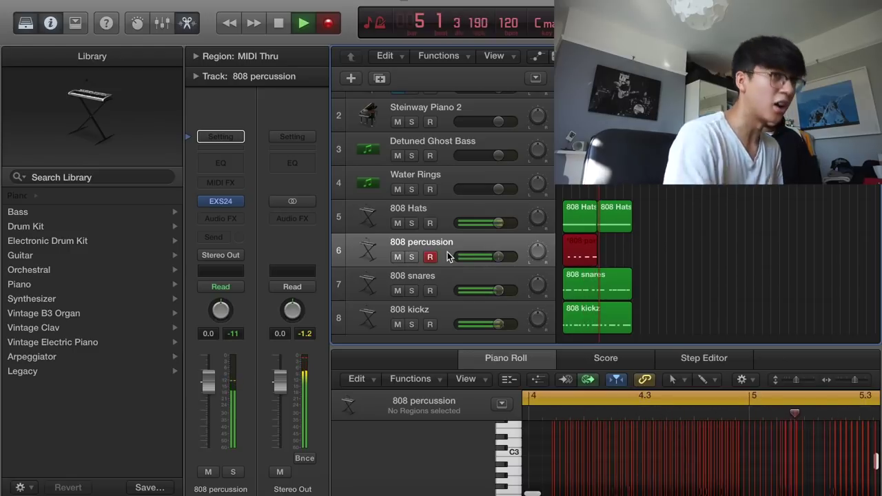
- Discard the current 808 percussion take and re-record the part over eight bars from bar 1
key("space")
key("XF86AudioRaiseVolume")
key("BackSpace")
key("Return")
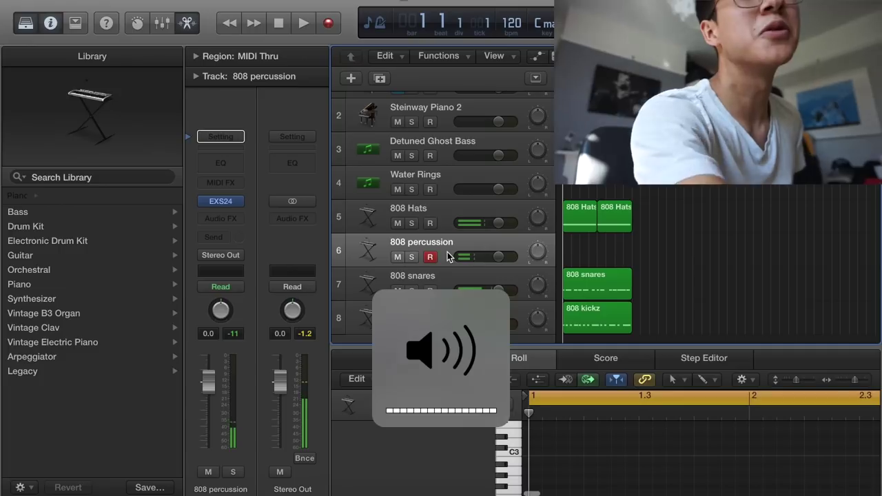
key("r")
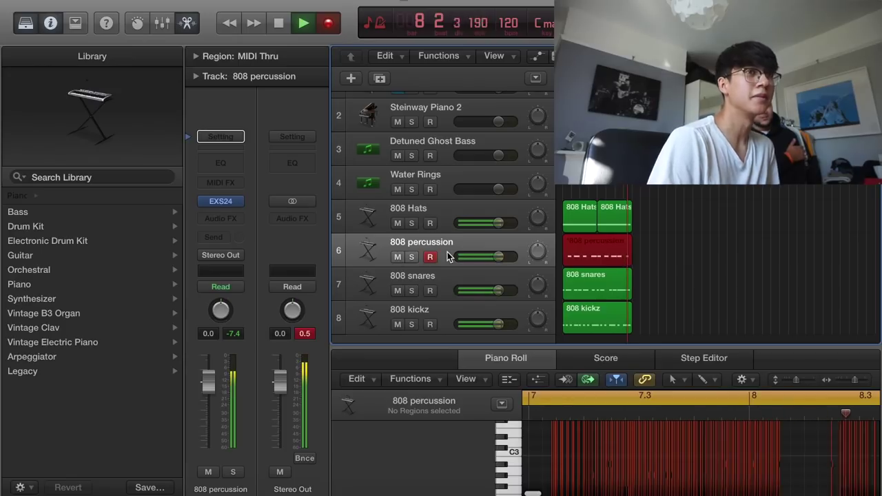
key("space")
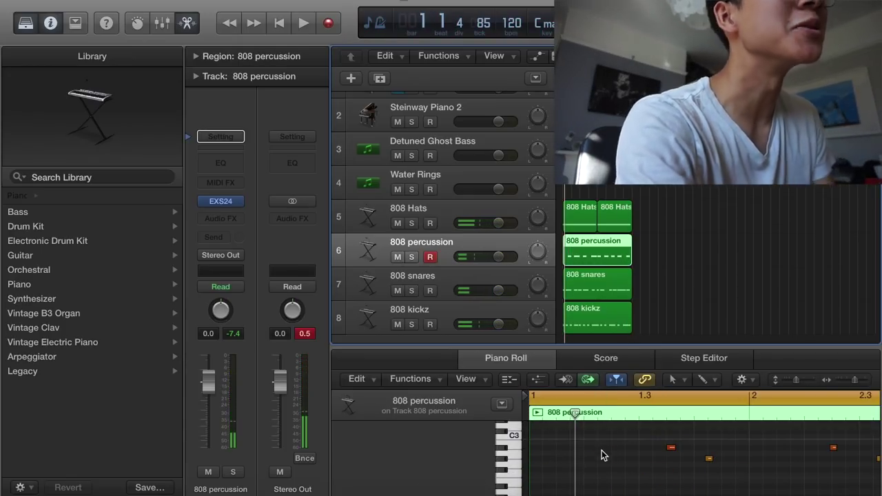
- Quantize all notes in the 808 percussion region
key("super+a")
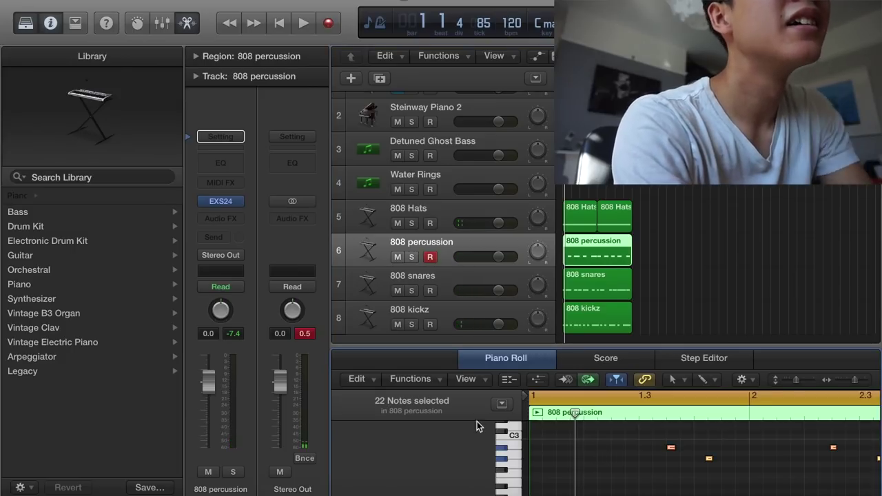
left_click(422, 380)
left_click(423, 414)
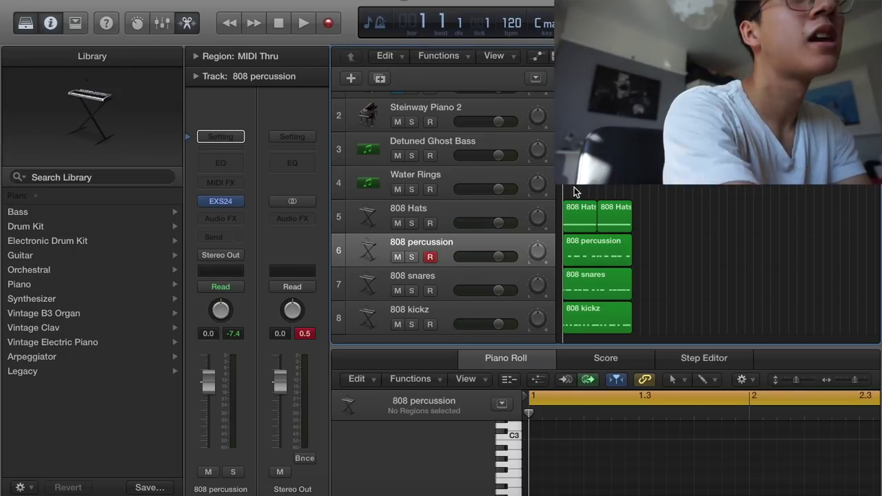
- Rehearse a Water Rings part over the looping drums, turn off cycle mode and return the playhead to bar 1
key("space")
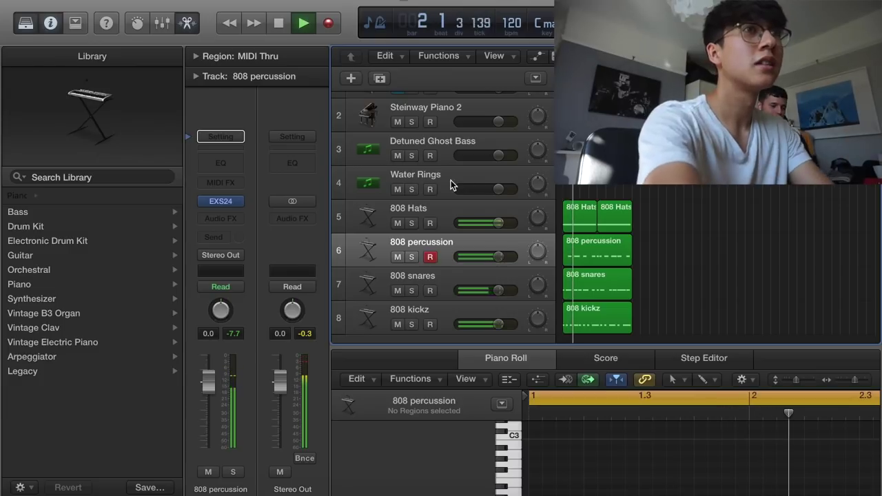
left_click(427, 177)
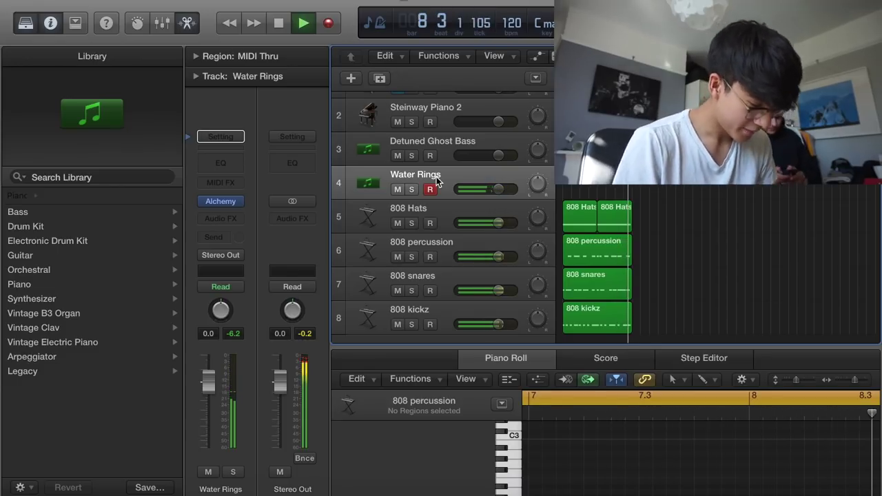
key("space")
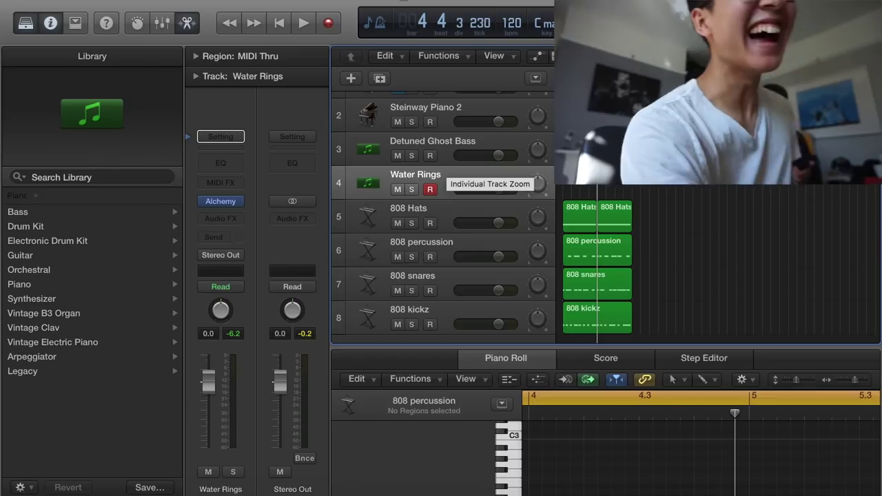
key("c")
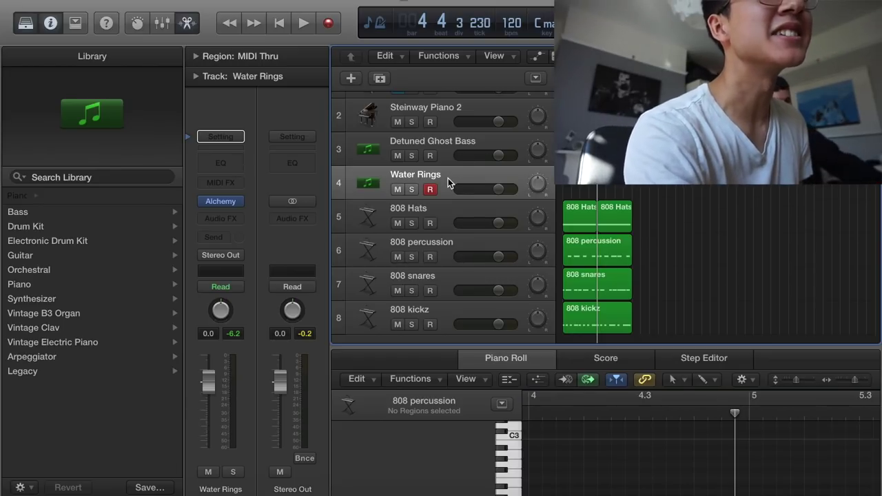
key("Return")
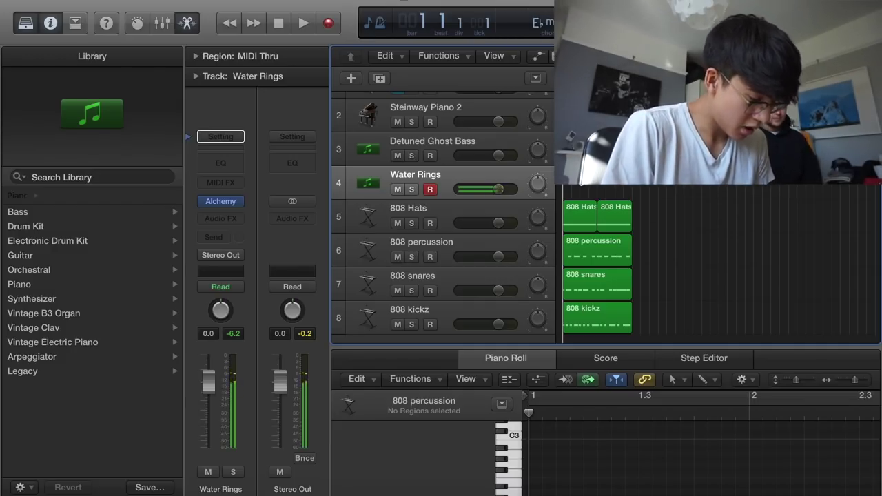
key("r")
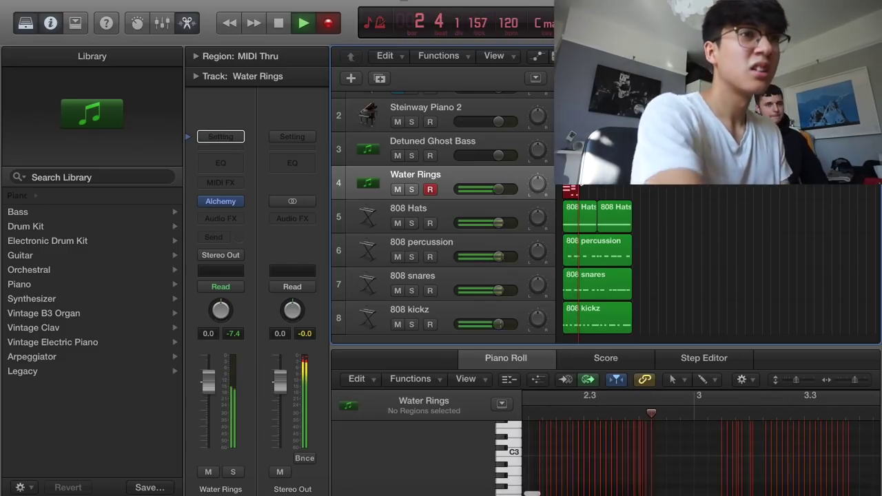
key("space")
key("BackSpace")
key("Return")
key("r")
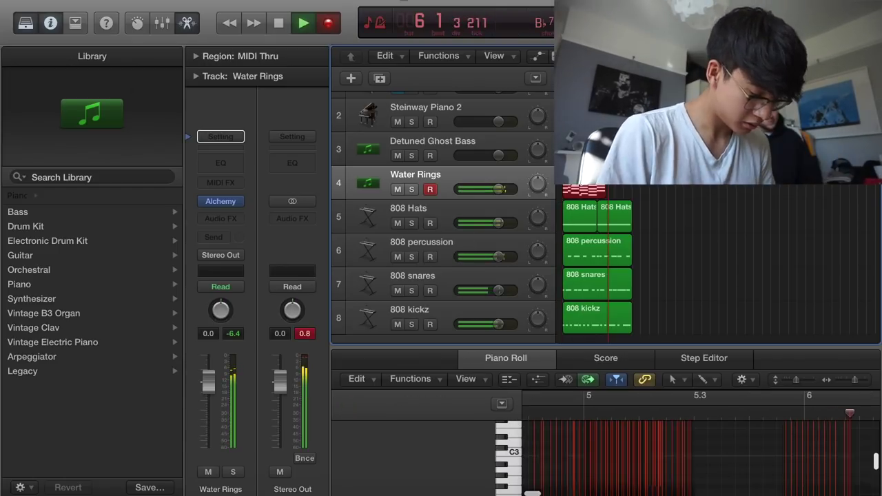
key("space")
key("BackSpace")
key("Return")
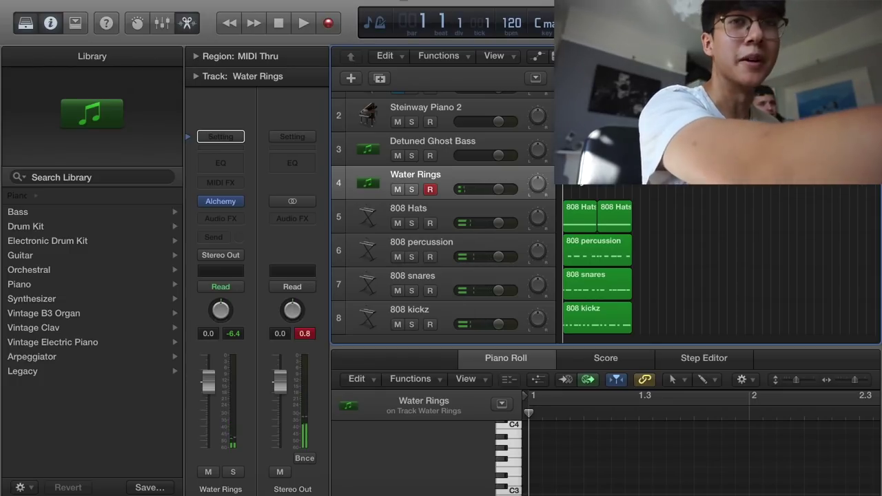
key("r")
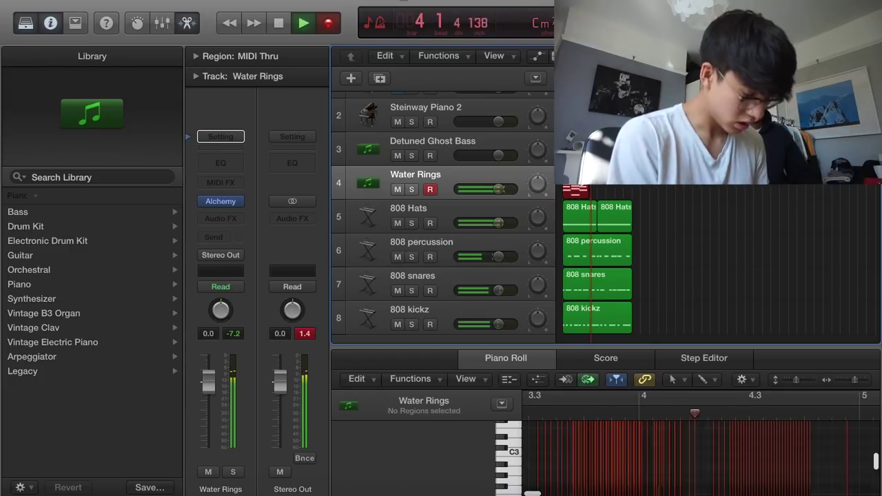
key("space")
key("BackSpace")
key("Return")
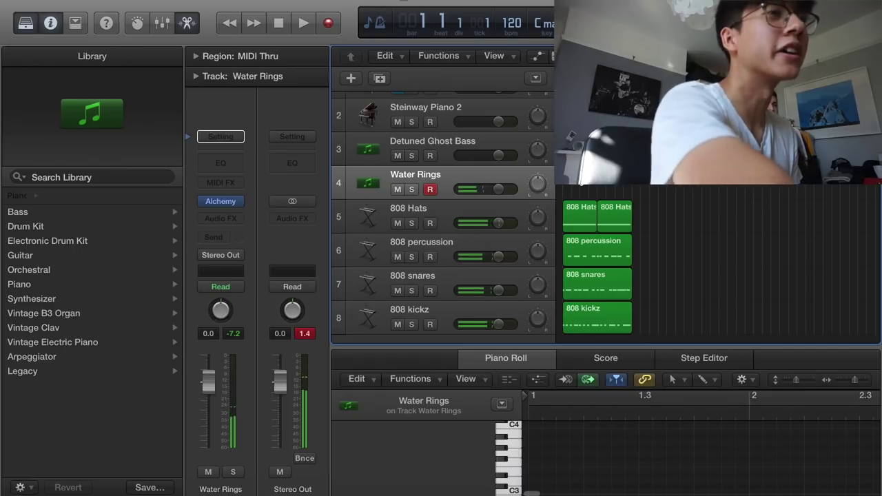
key("r")
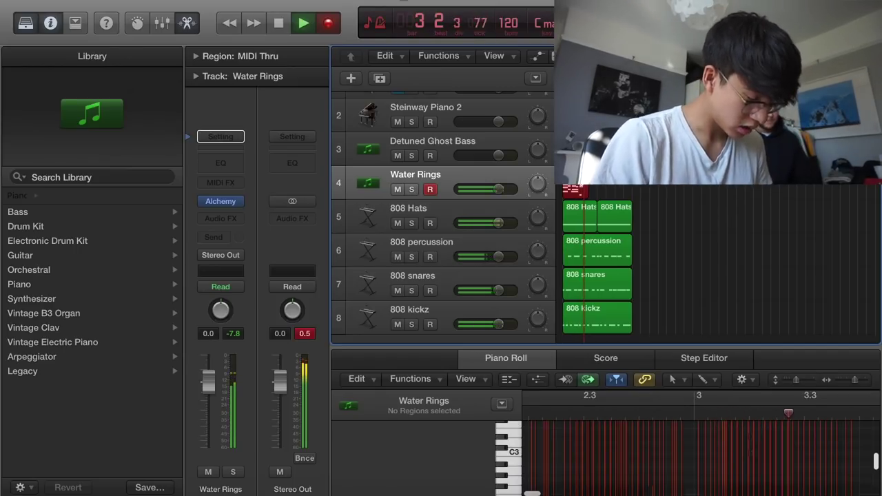
key("space")
- Record the Water Rings melody over eight bars from bar 1
key("Return")
key("r")
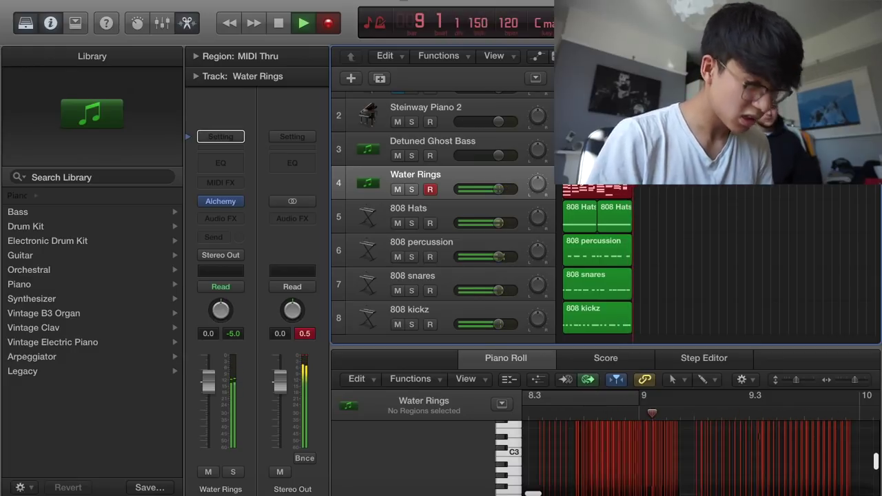
key("space")
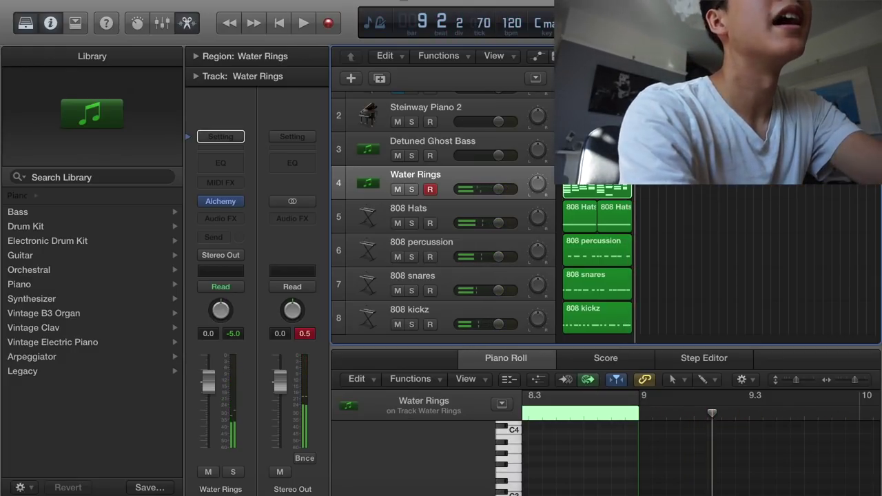
- Select the Detuned Ghost Bass track and try its sound over the playing beat
left_click(418, 138)
key("space")
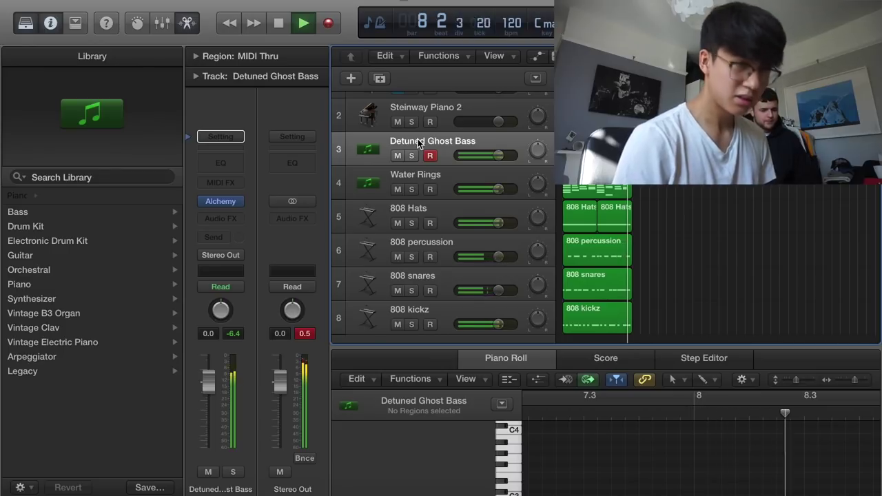
key("space")
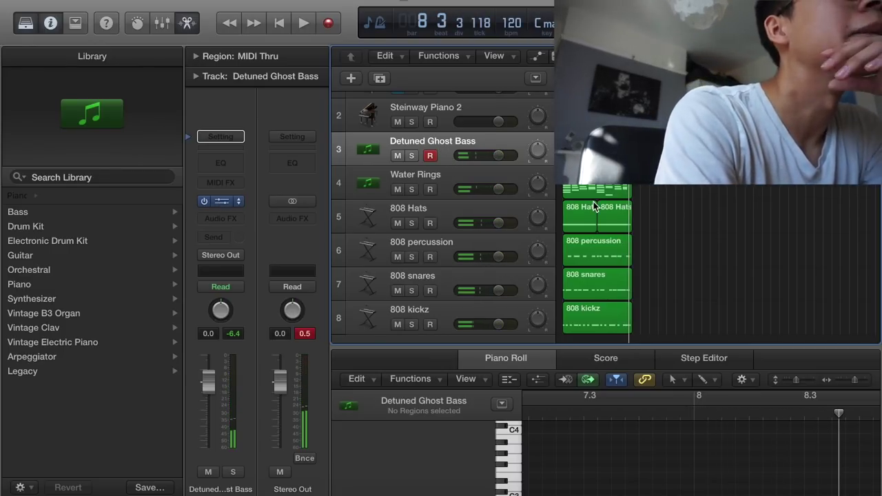
- Audition other Alchemy bass presets on the Detuned Ghost Bass track and load Torn Up Wobble Bass, trying its Hyper Wobble and Thick variations
left_click(221, 201)
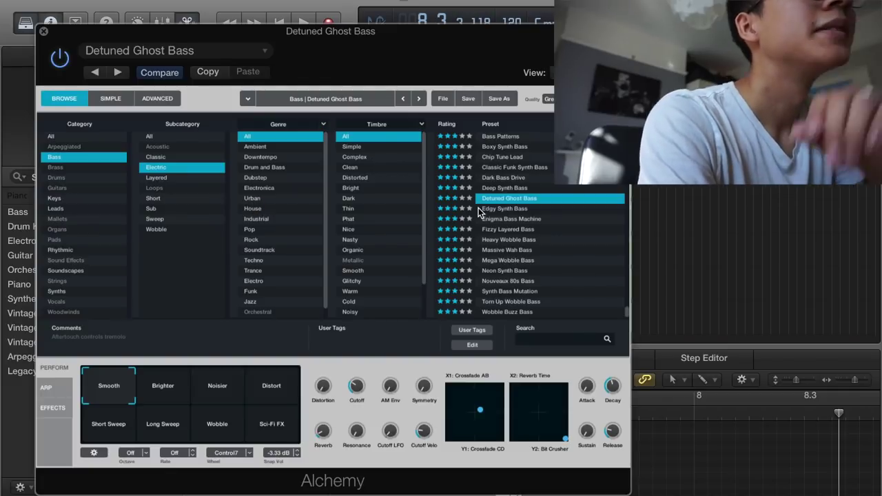
left_click(511, 229)
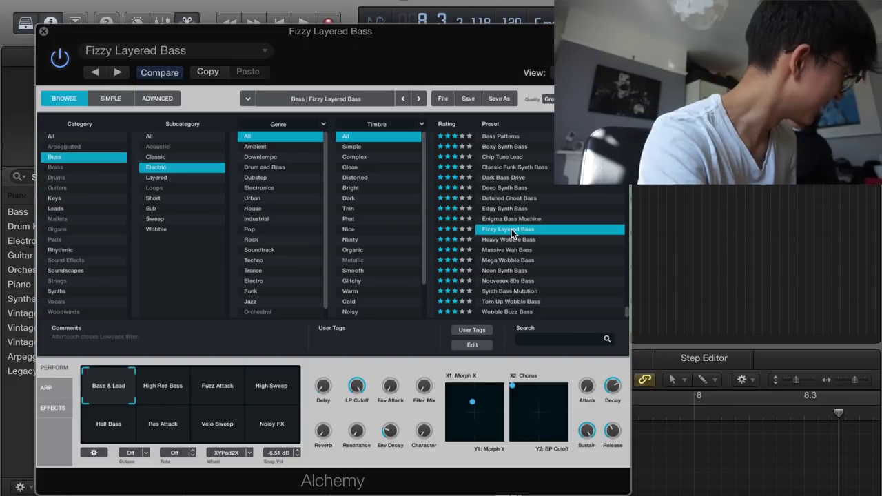
left_click(511, 263)
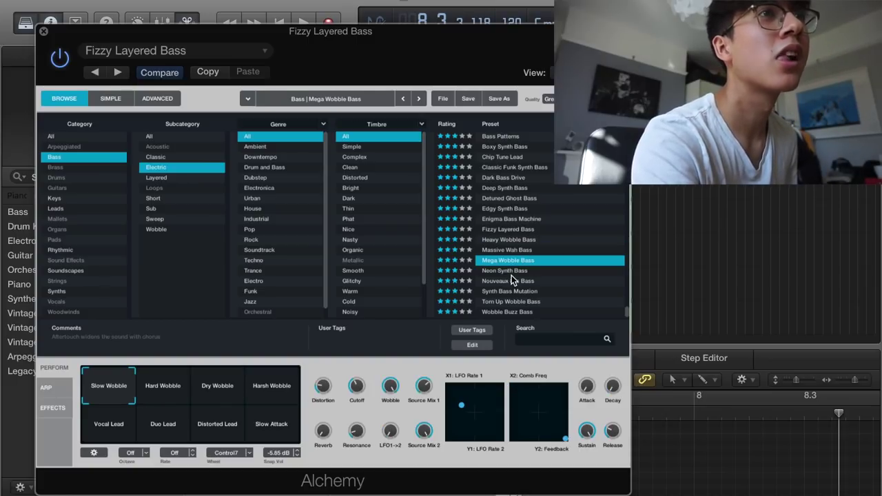
left_click(511, 275)
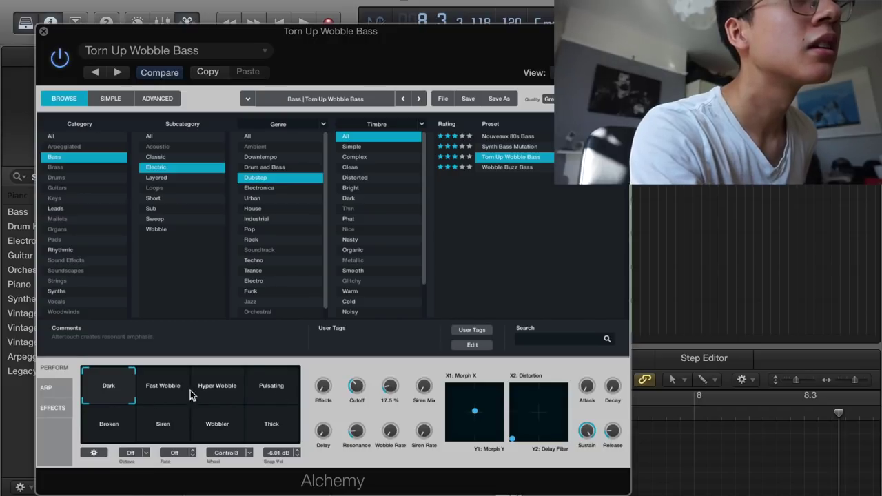
left_click(212, 393)
left_click(279, 420)
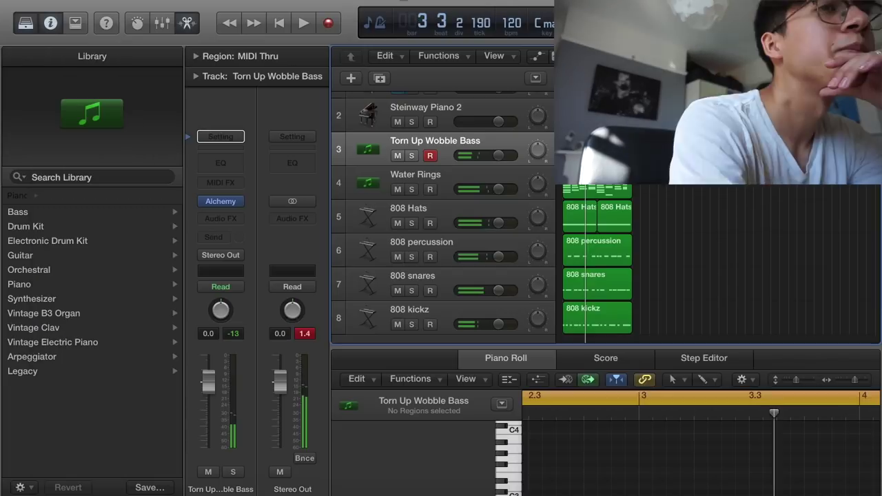
- Record a Torn Up Wobble Bass part over eight bars from bar 1
key("Return")
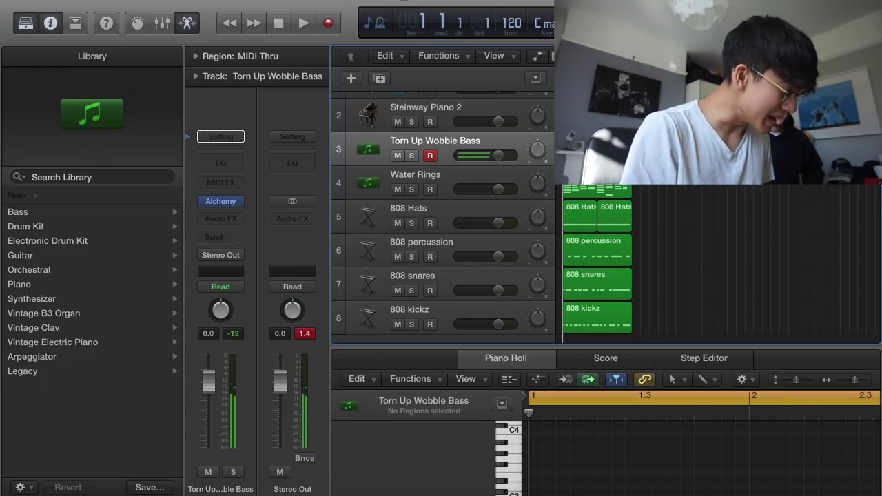
key("r")
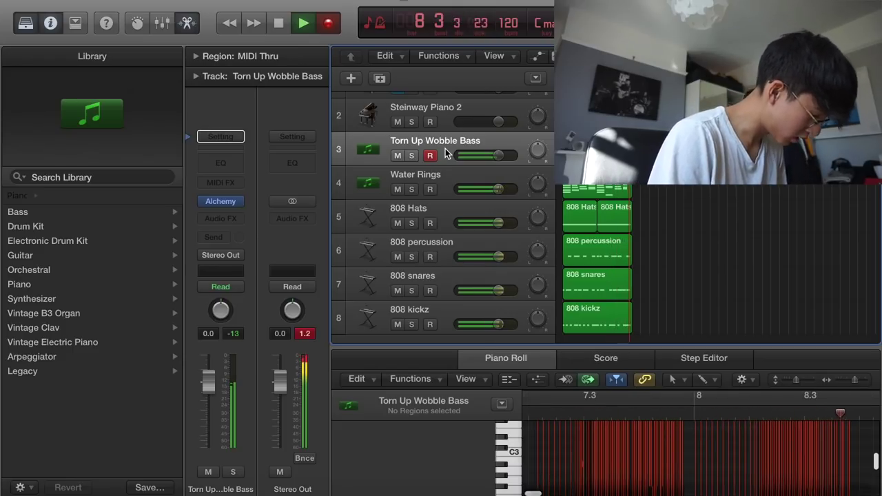
key("space")
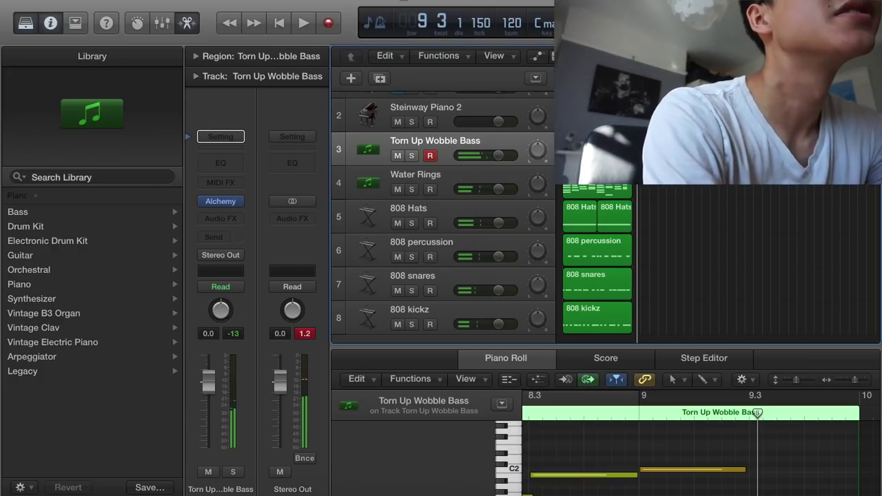
- Quantize all notes in the Torn Up Wobble Bass region and play the region back
key("comma")
key("super+a")
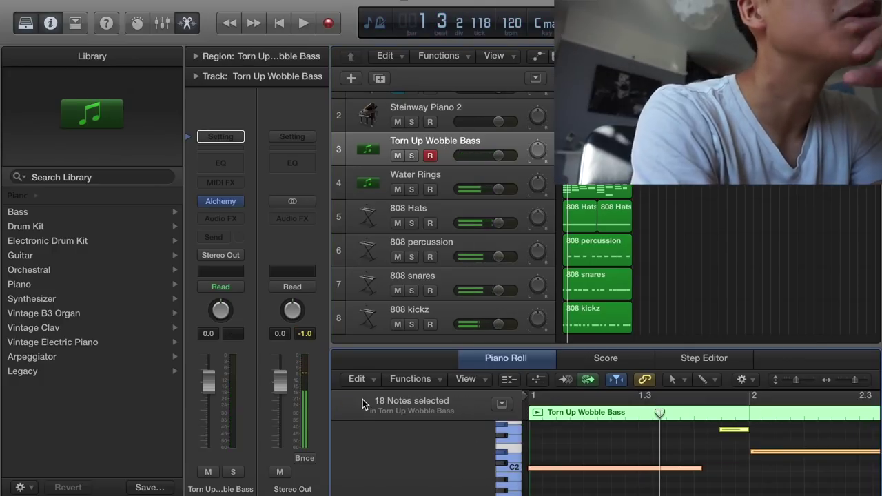
left_click(406, 379)
left_click(425, 416)
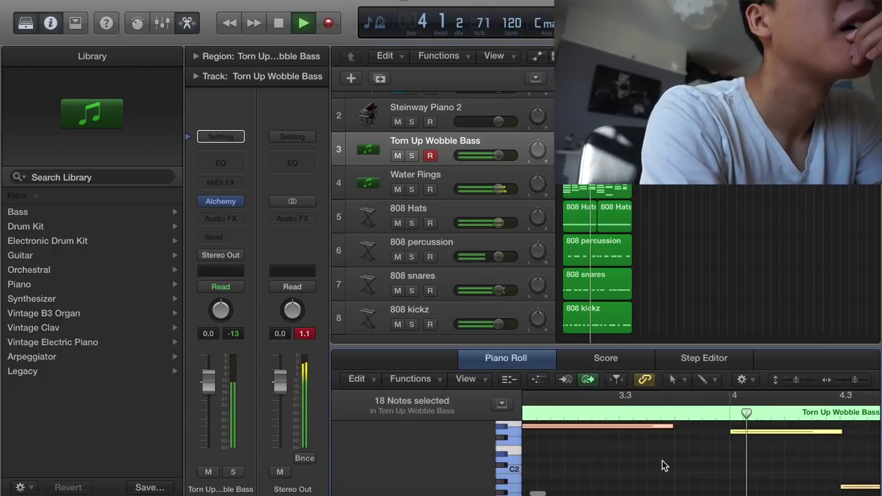
key("space")
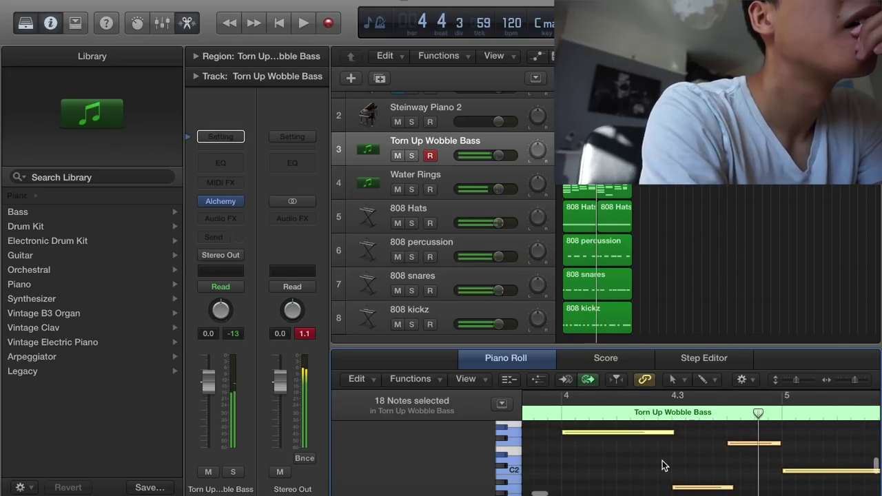
- Lower the bass note at beat 3 of bar 4 by about two semitones and play the beat from bar 1
scroll(662, 460, "down", 2)
left_click(688, 452)
left_click_drag(687, 464, 689, 473)
key("Return")
key("space")
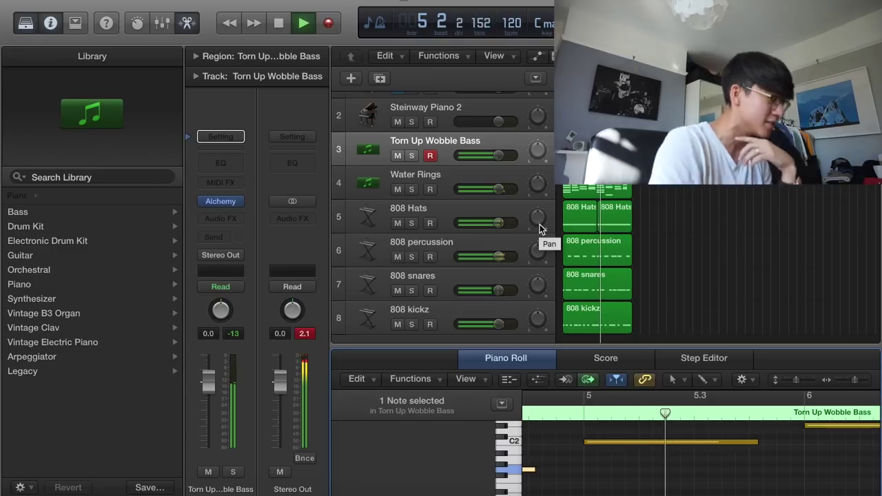
key("space")
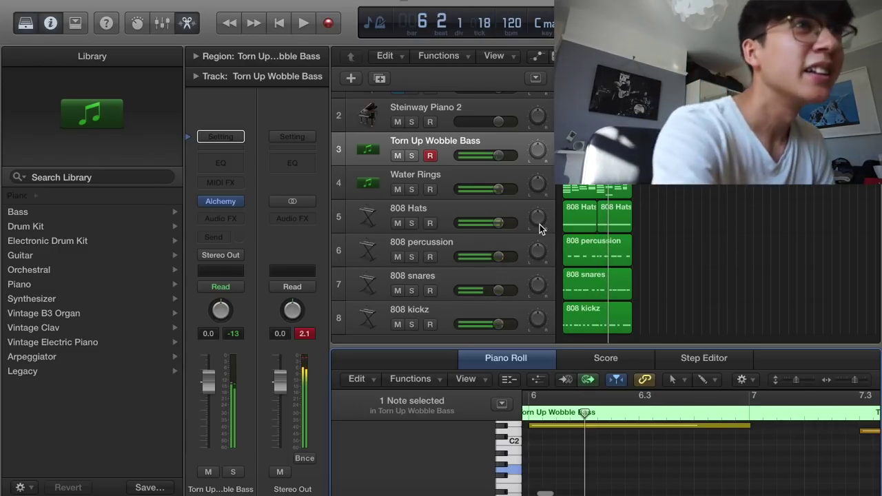
- Return the playhead to bar 1 and select the Steinway Piano 2 track
key("Return")
scroll(457, 337, "down", 1)
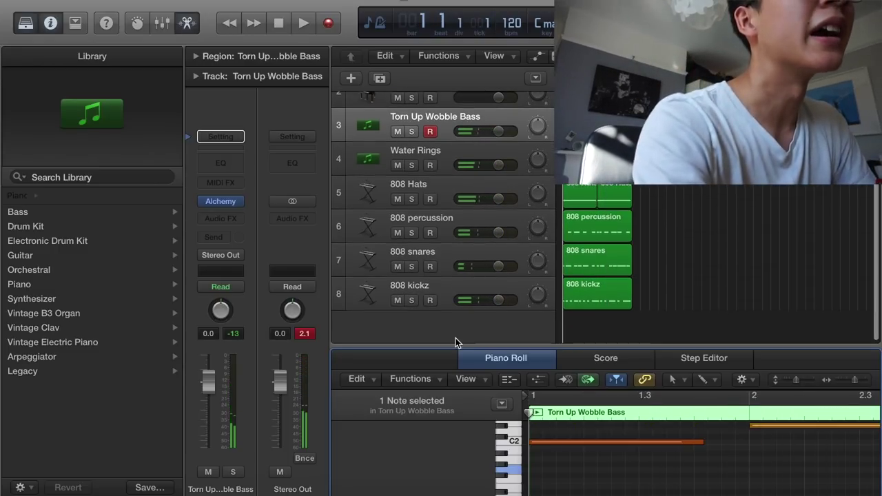
scroll(462, 286, "up", 3)
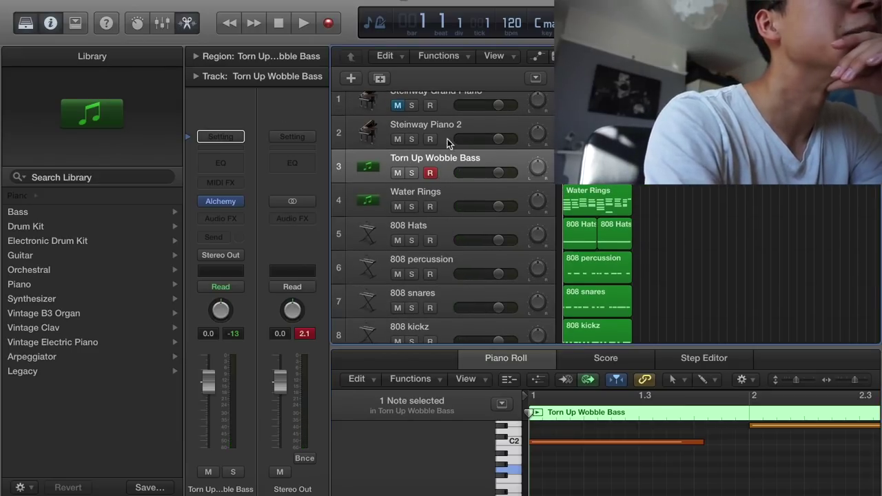
left_click(447, 138)
key("space")
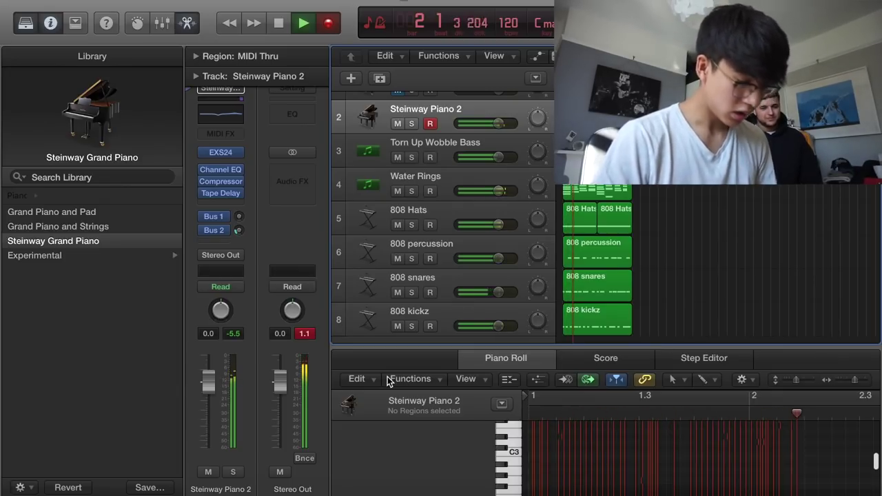
key("space")
key("BackSpace")
key("Return")
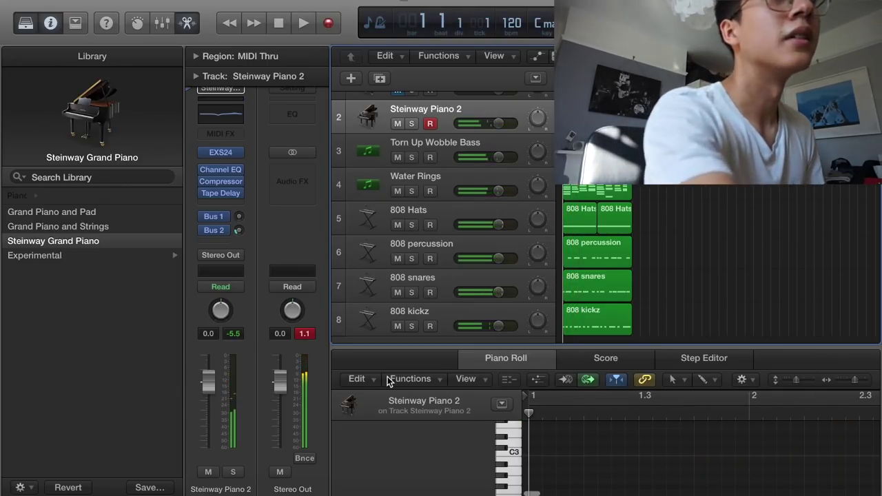
- Record a Steinway Piano 2 part over eight bars from bar 1
key("r")
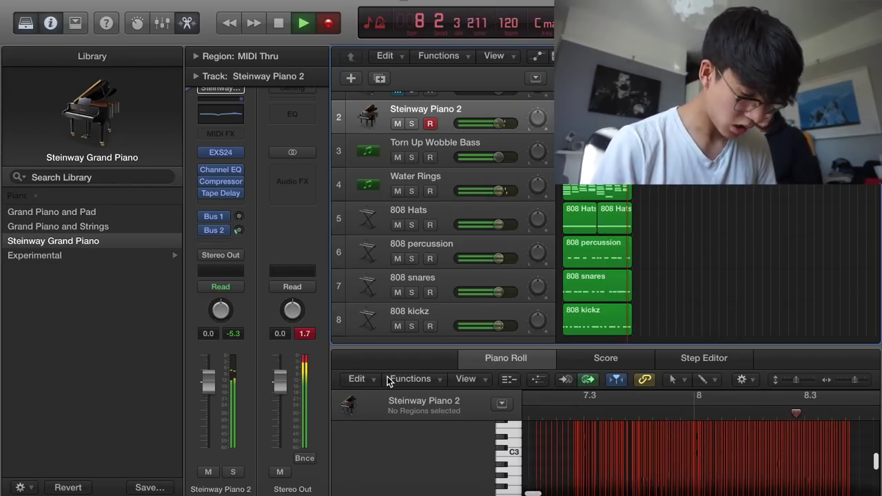
key("space")
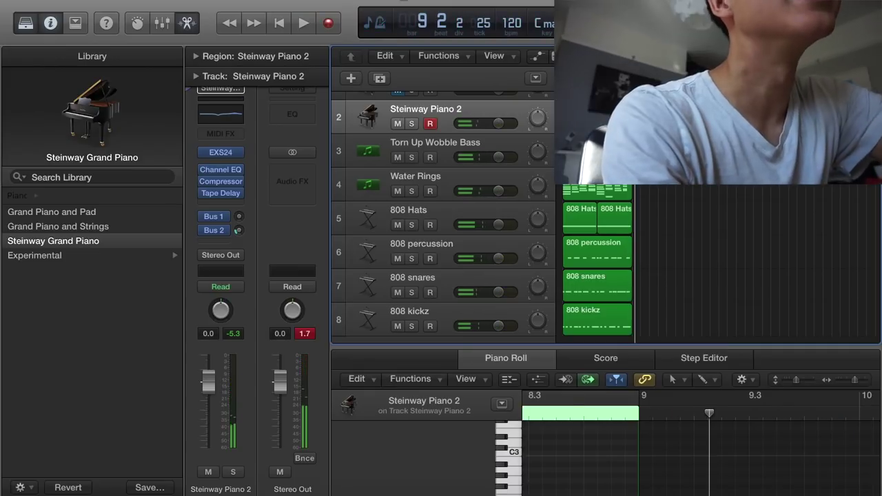
key("Delete")
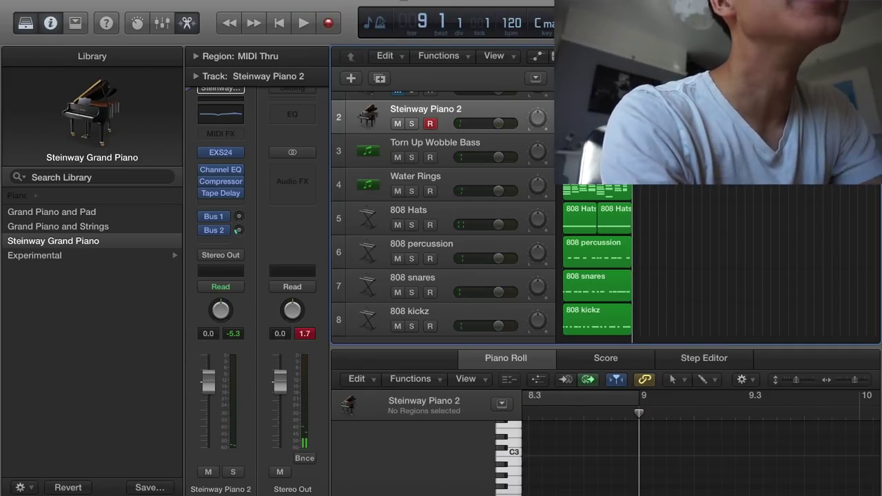
key("super+z")
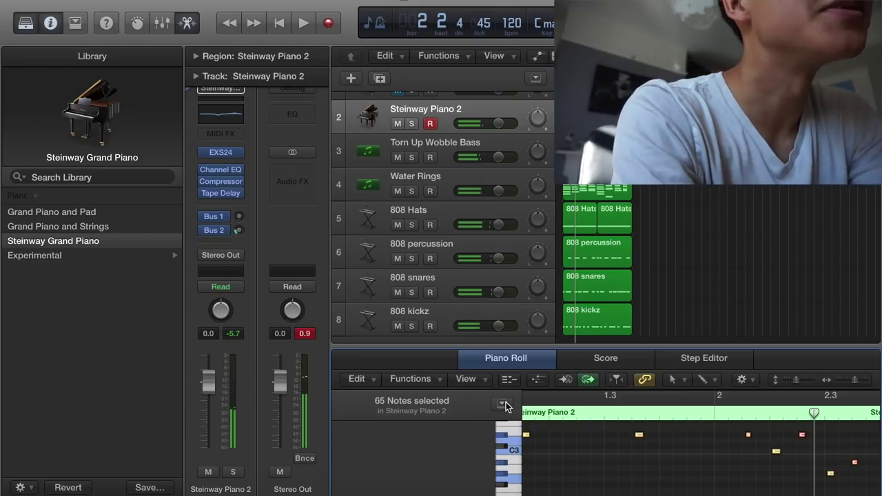
- Quantize all notes in the Steinway Piano 2 region and play it back from bar 1
left_click(419, 379)
left_click(424, 415)
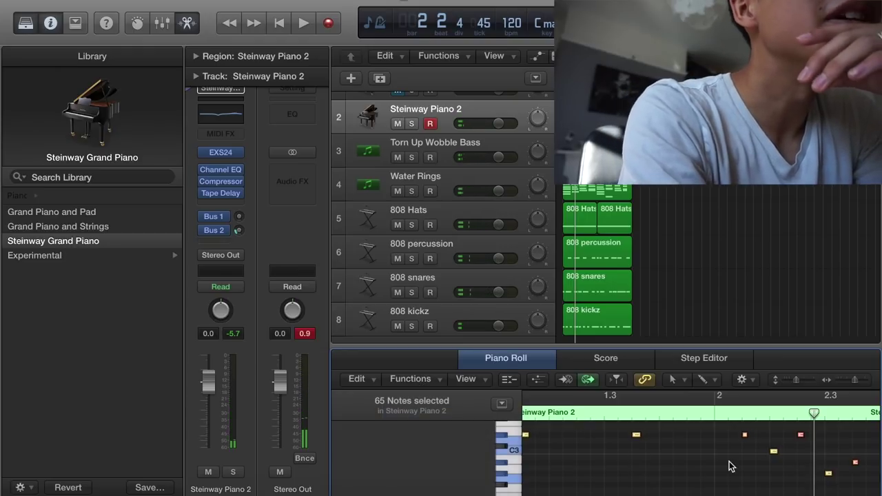
key("Return")
key("space")
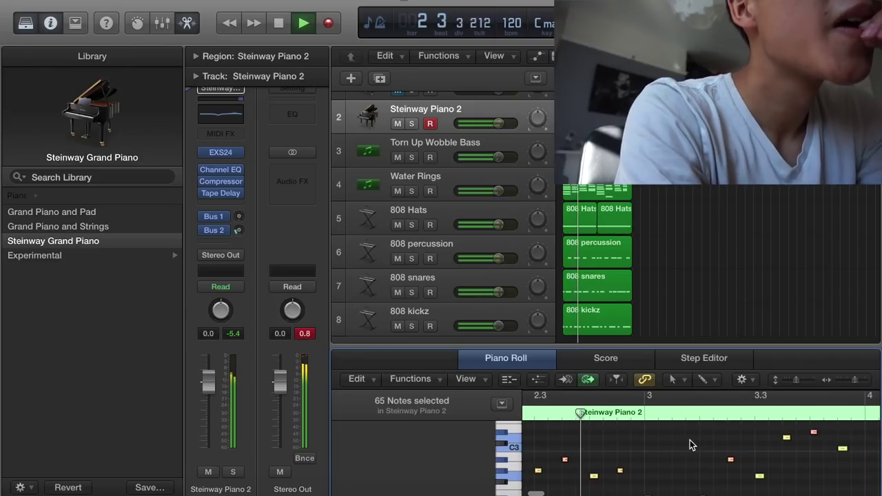
- Delete the upper of the two simultaneous piano notes at the start of bar 8
scroll(690, 440, "down", 3)
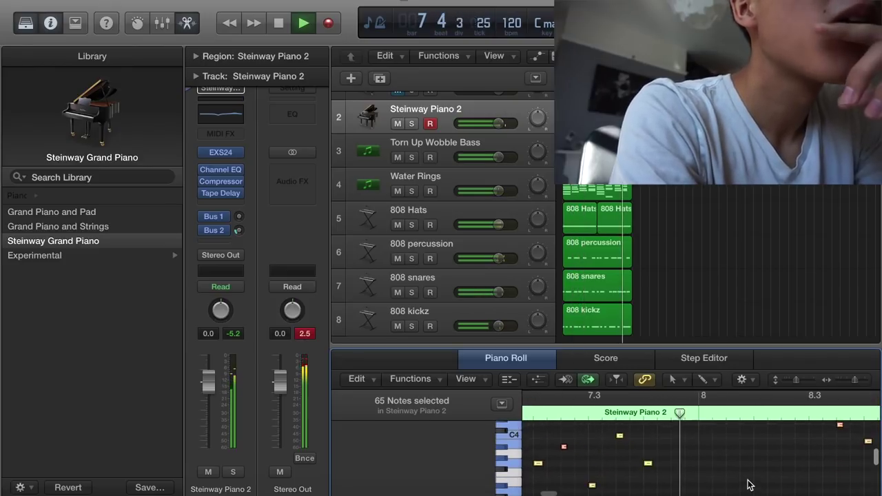
scroll(749, 485, "up", 3)
left_click(703, 437)
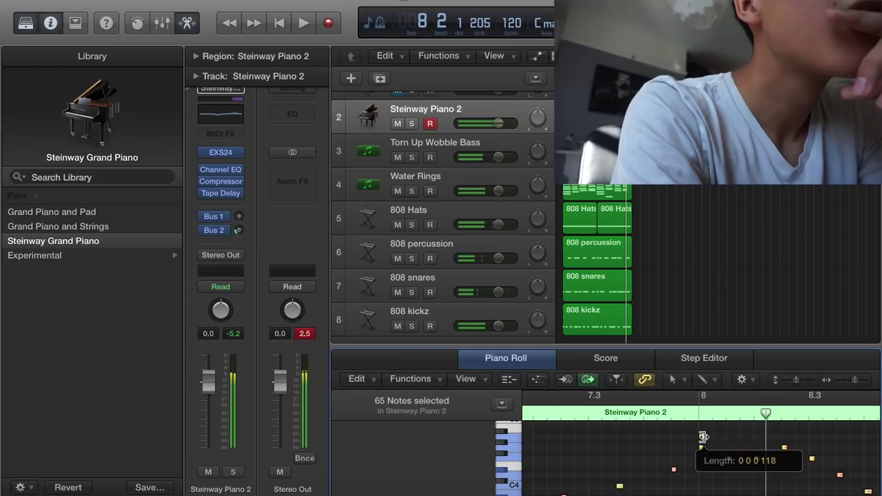
left_click(713, 457)
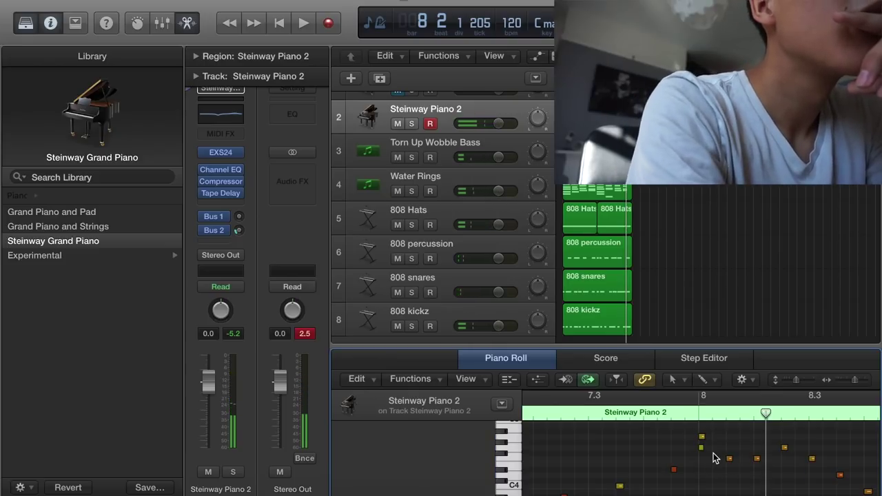
left_click(701, 439)
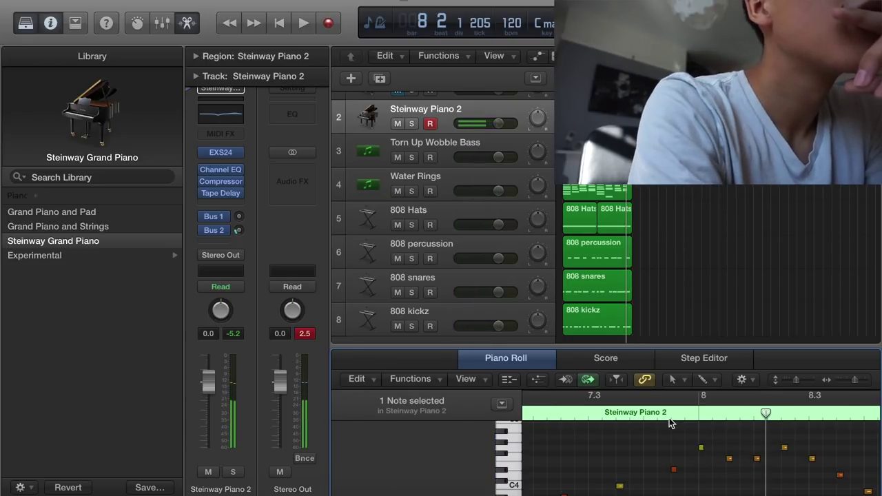
- Insert a stereo Flanger effect on the Steinway Piano 2 channel and play the beat from bar 1
left_click(220, 204)
mouse_move(248, 221)
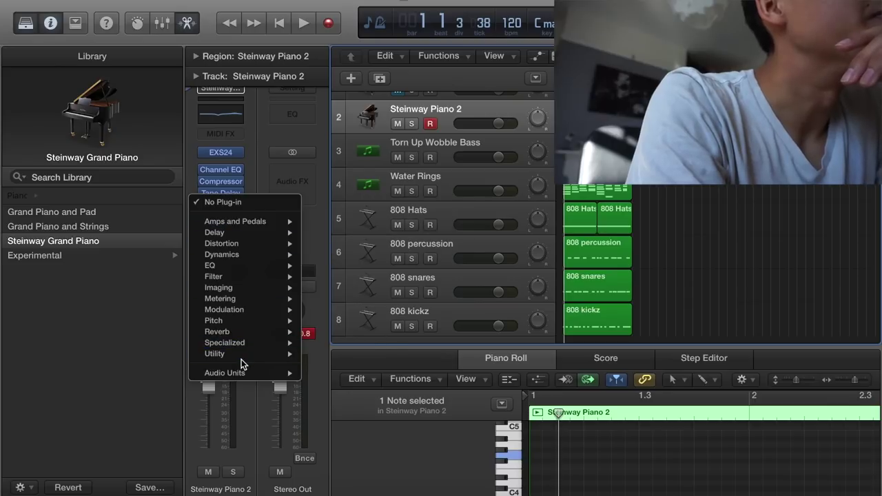
mouse_move(249, 342)
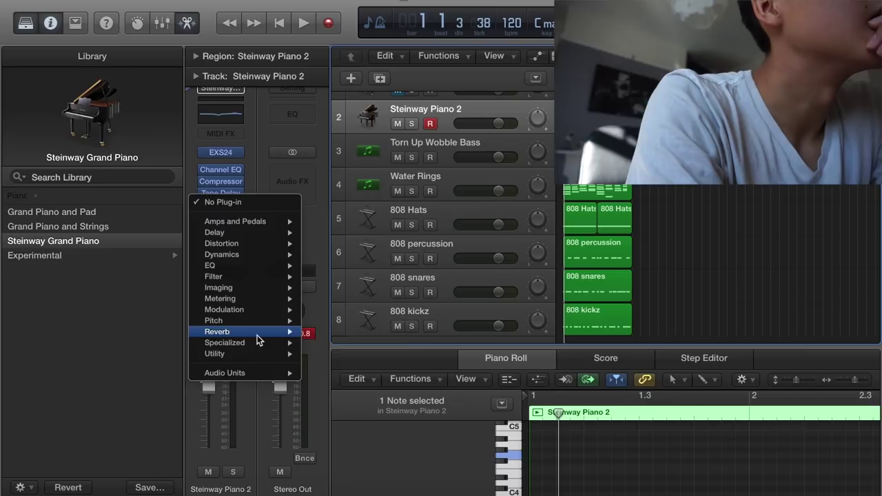
mouse_move(260, 312)
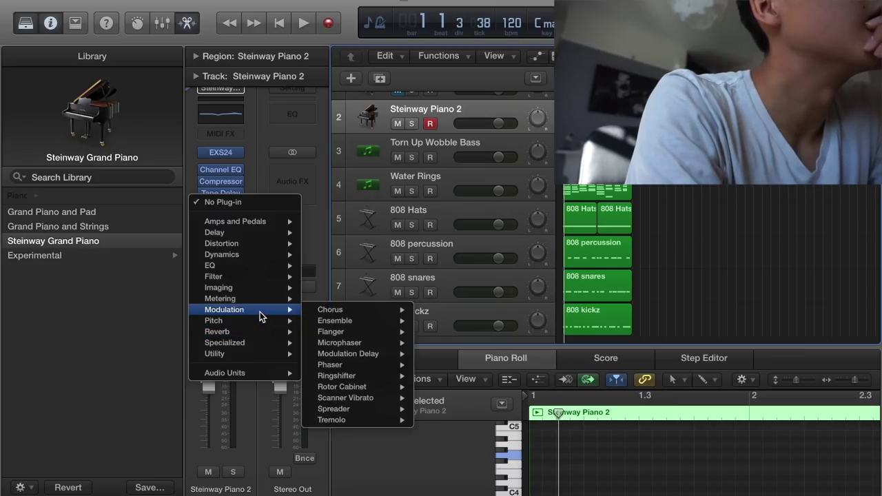
mouse_move(341, 330)
left_click(432, 332)
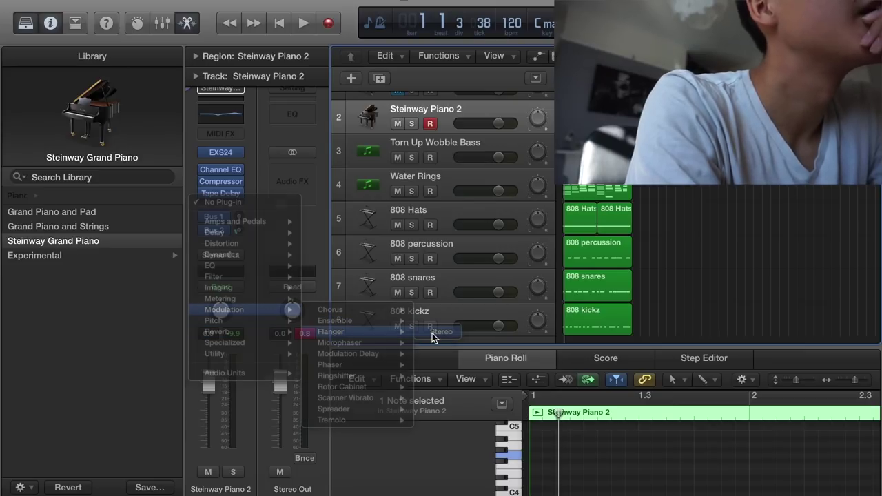
key("Return")
key("space")
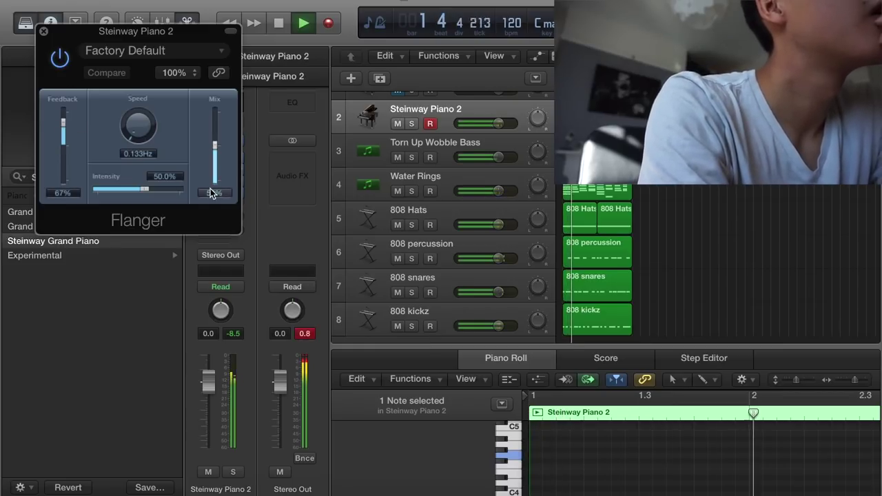
- Set the Flanger mix to 41%, raise its speed, lower its intensity and close the plug-in window
left_click_drag(214, 148, 215, 153)
left_click_drag(126, 139, 143, 150)
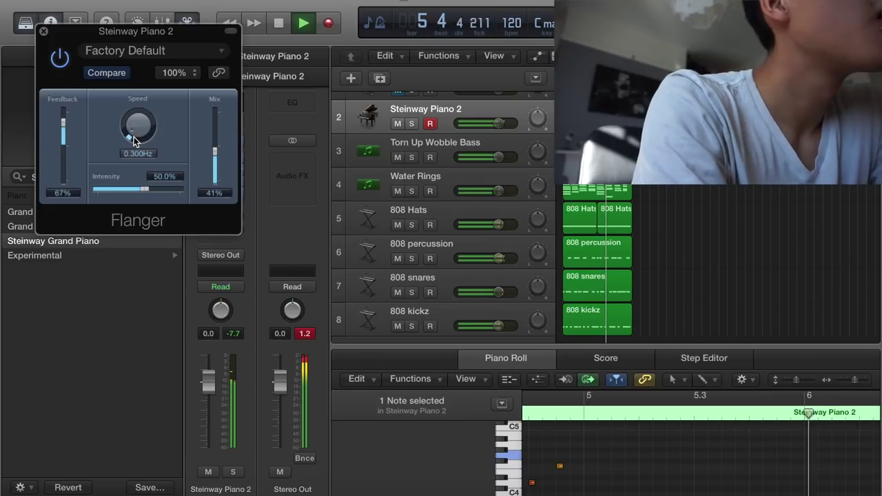
left_click_drag(135, 141, 136, 146)
left_click_drag(145, 188, 130, 190)
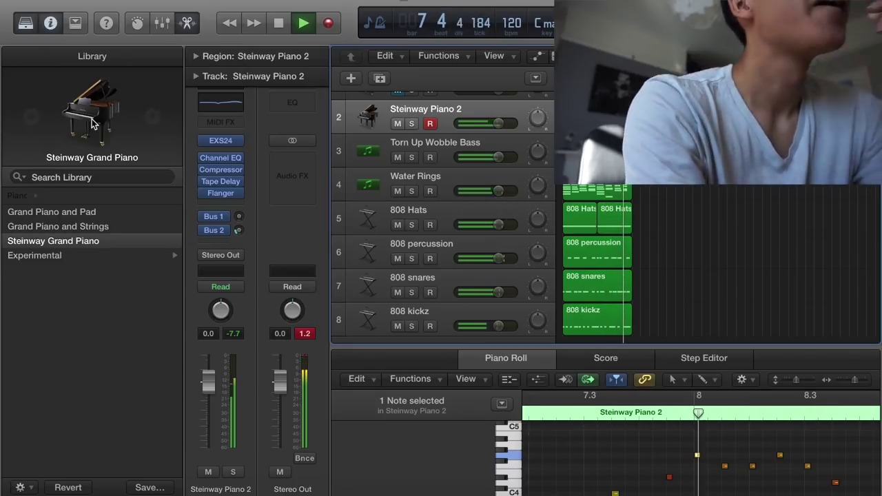
left_click(43, 32)
- Turn on cycling over the first four bars of the new, empty project
key("c")
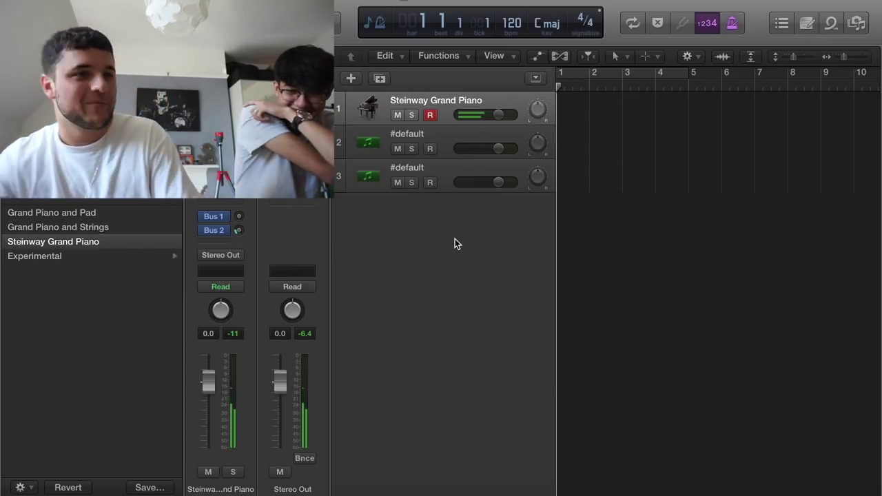
scroll(772, 142, "left", 2)
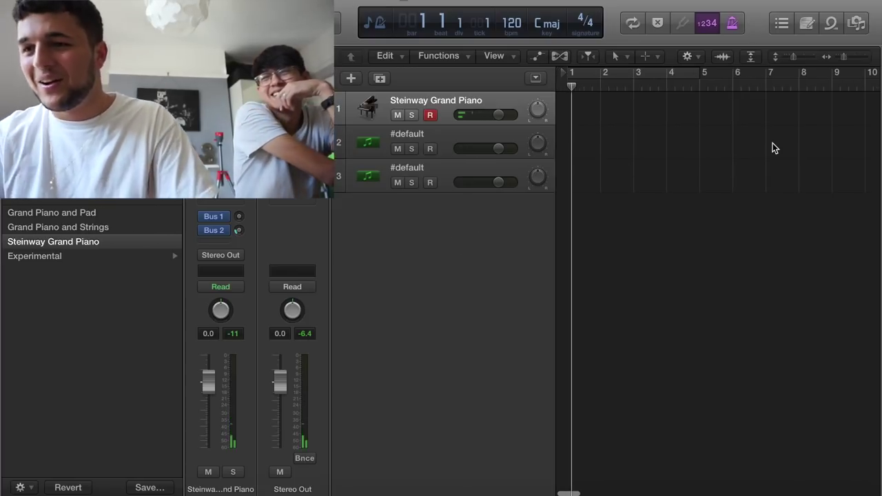
left_click(603, 72)
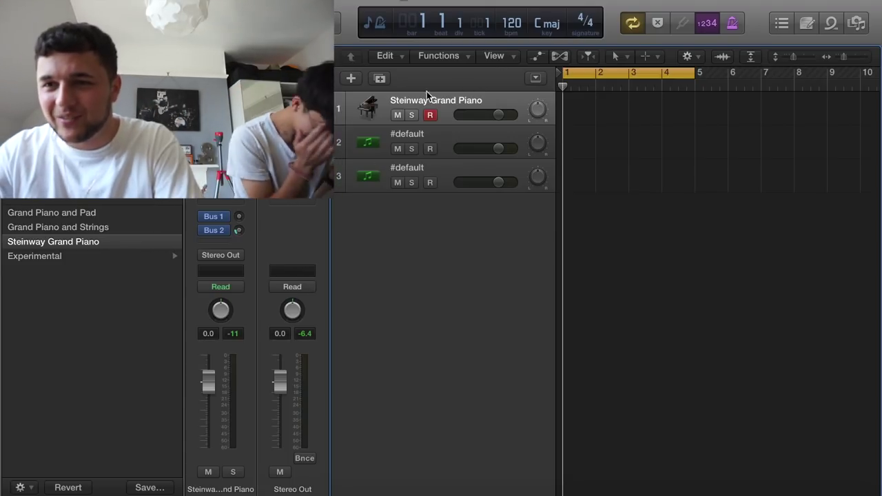
- Duplicate the Steinway Grand Piano track and load the Vintage Clav patch Funk Spinet on the original track
left_click(372, 81)
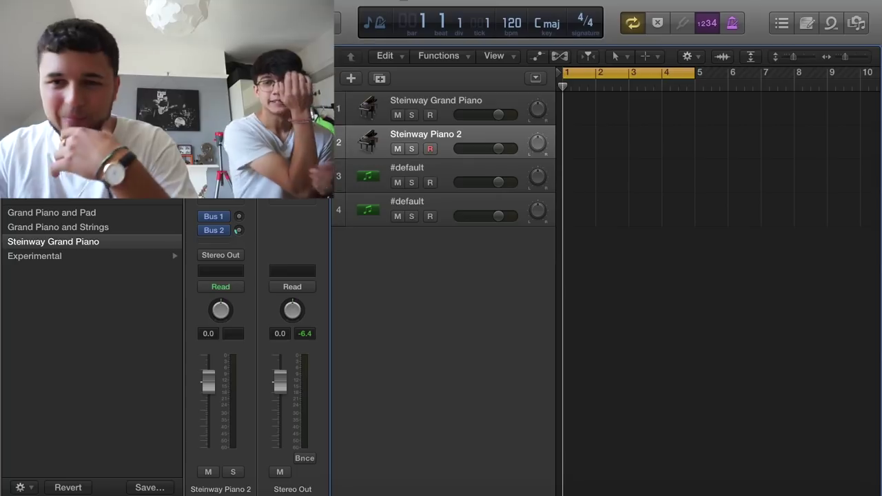
left_click(21, 204)
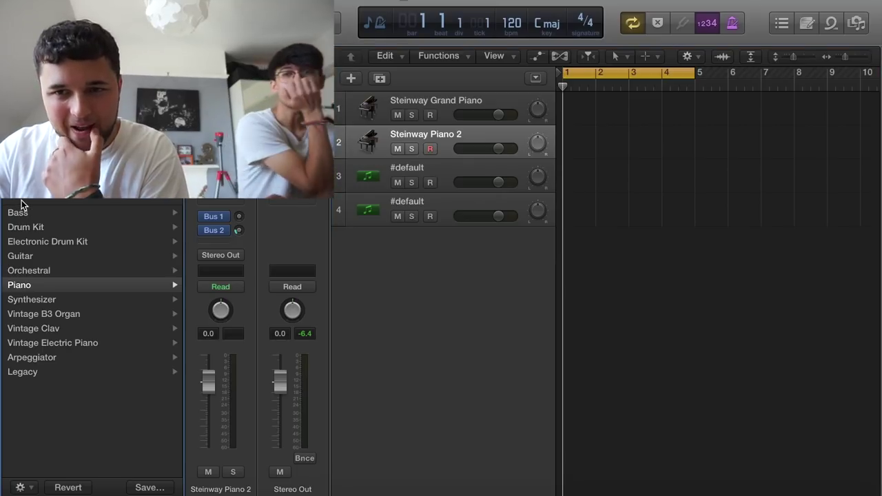
left_click(437, 97)
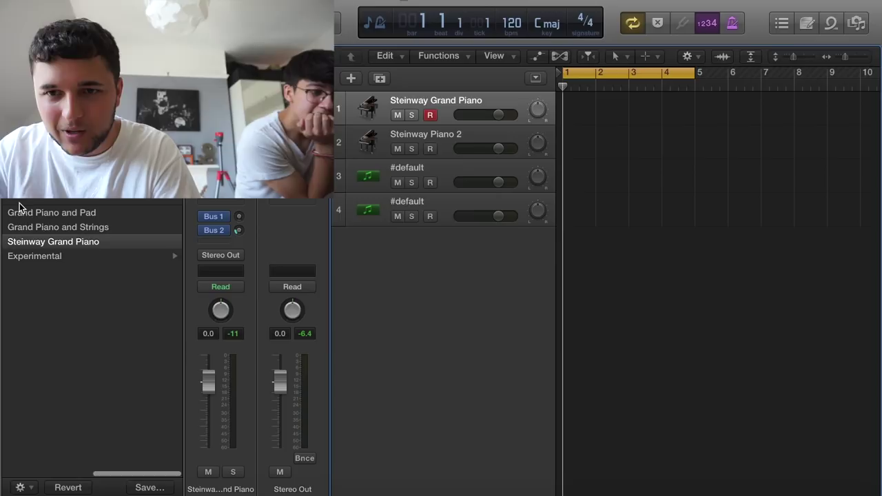
left_click(19, 203)
left_click(43, 329)
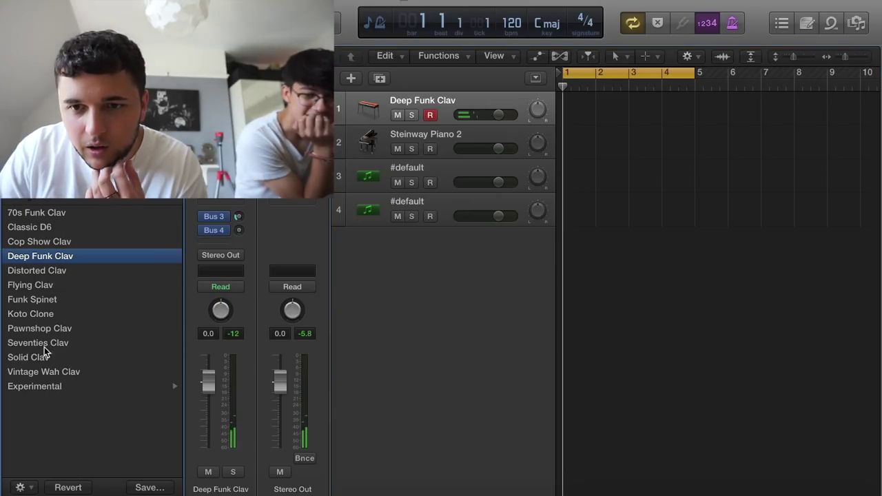
left_click(40, 301)
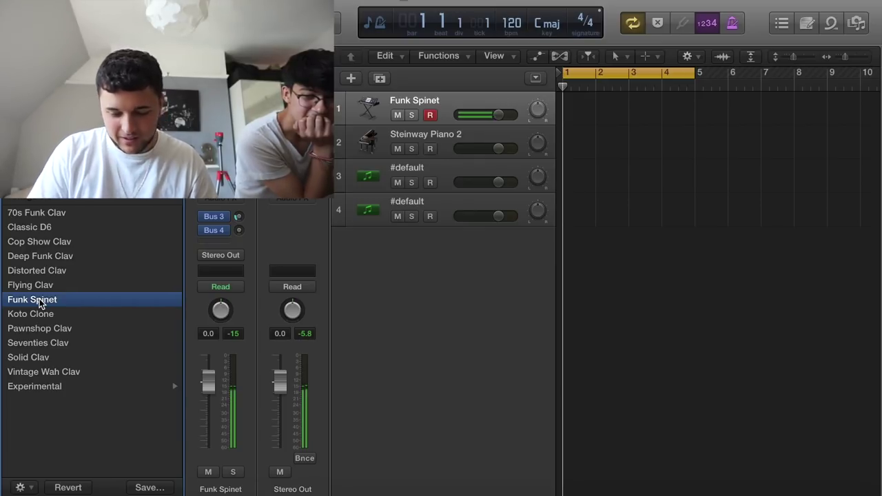
- Duplicate the Funk Spinet track and load the Acoustic Guitar patch on the copy
key("super+d")
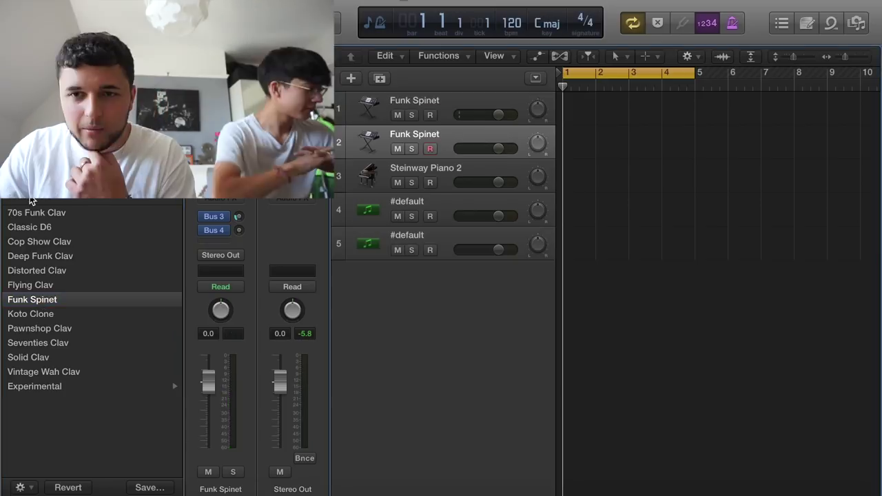
left_click(31, 199)
left_click(31, 255)
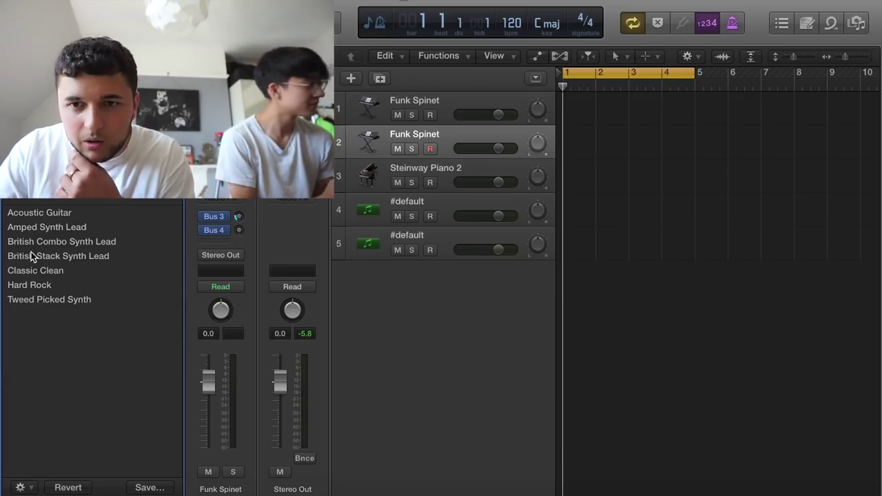
left_click(52, 215)
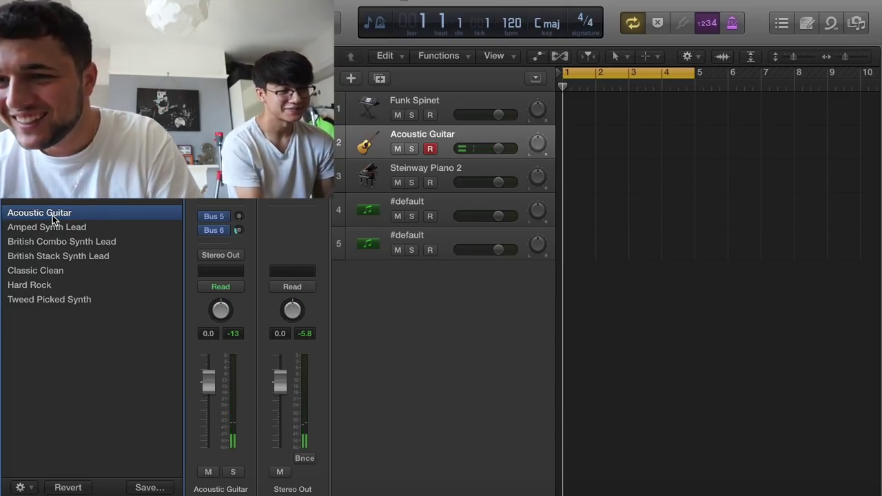
- Duplicate the Funk Spinet track again and load the Steinway Grand Piano patch on the new copy
left_click(440, 103)
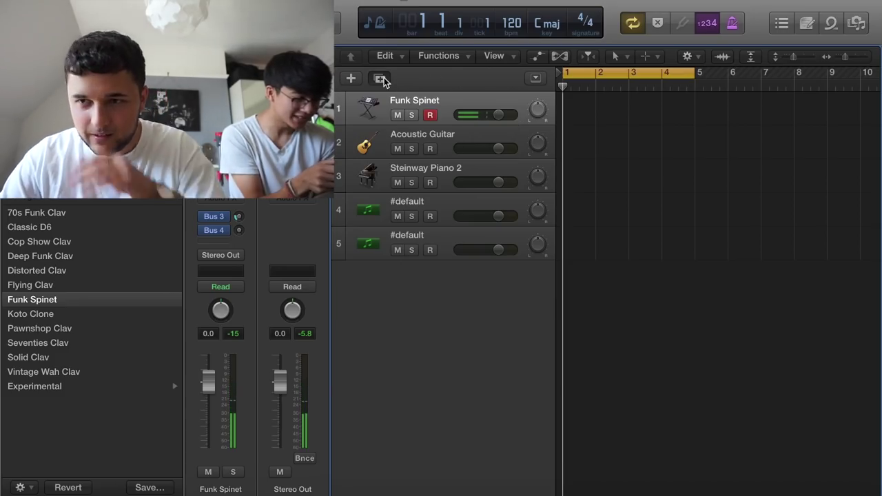
left_click(379, 78)
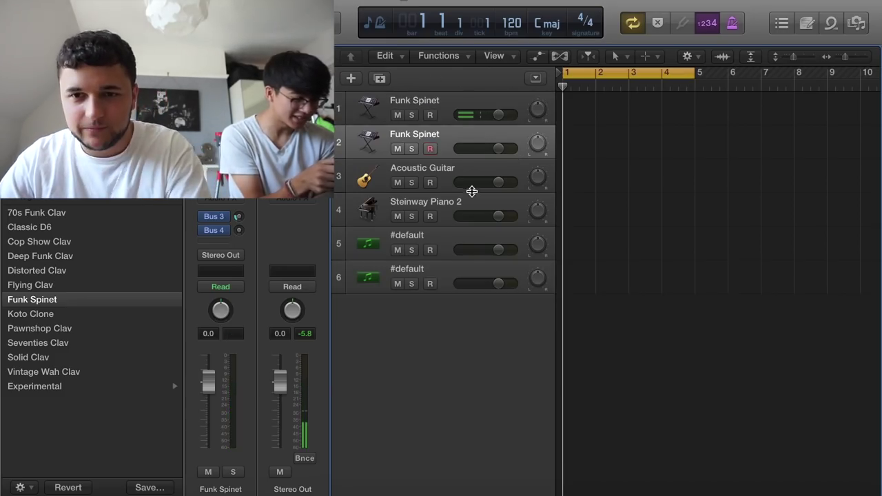
scroll(18, 220, "left", 5)
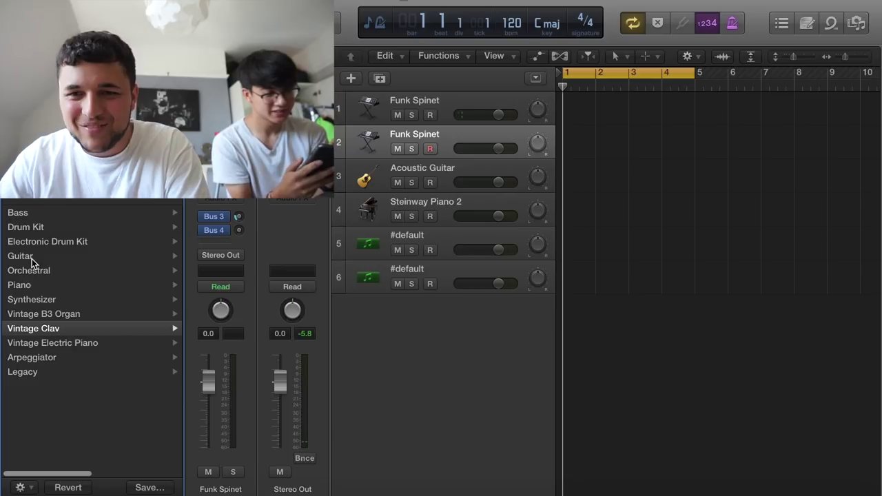
left_click(22, 285)
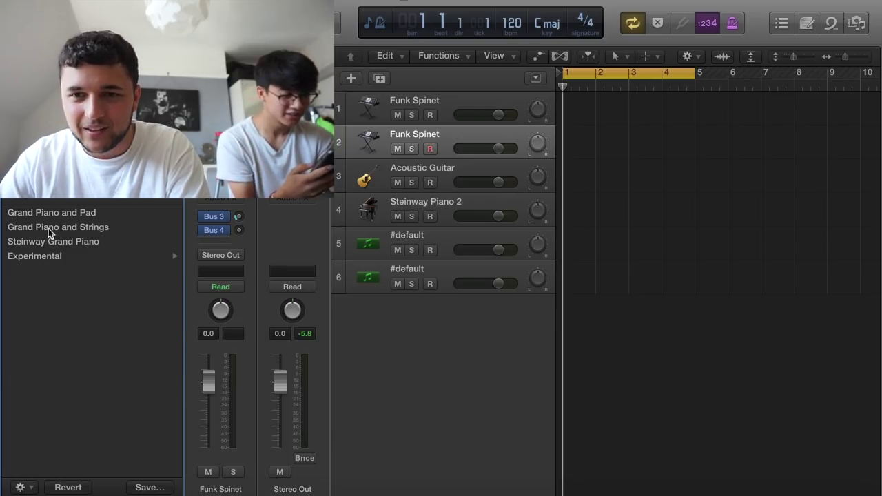
left_click(48, 239)
- Record a four-bar chord part on the Steinway Grand Piano track and select all its notes in the Piano Roll
key("space")
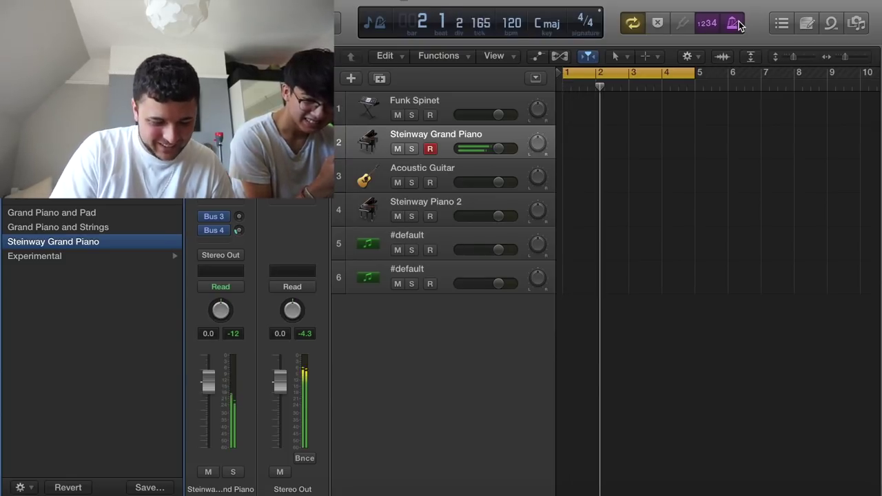
key("r")
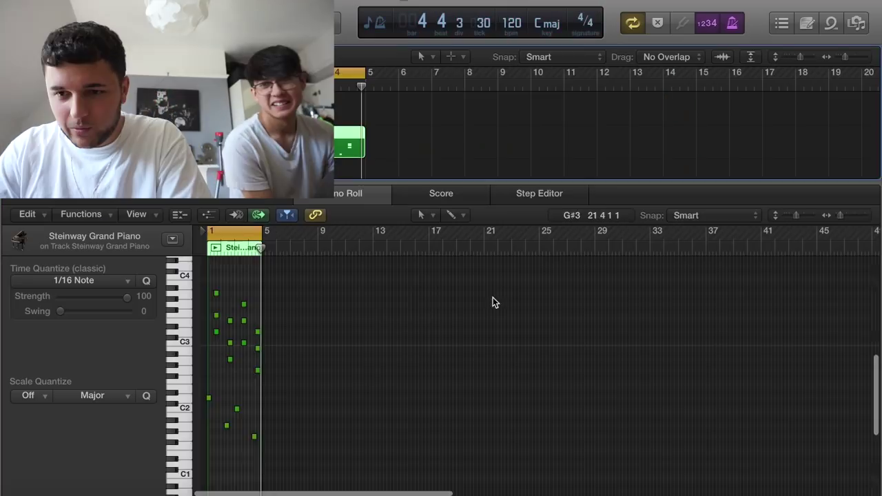
left_click_drag(292, 467, 169, 289)
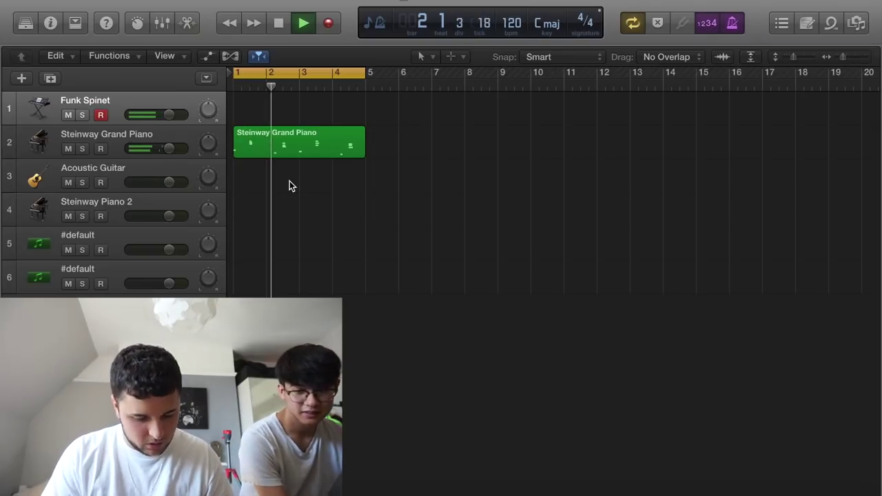
- Stop playback and record a one-bar Funk Spinet part in bar 1
key("space")
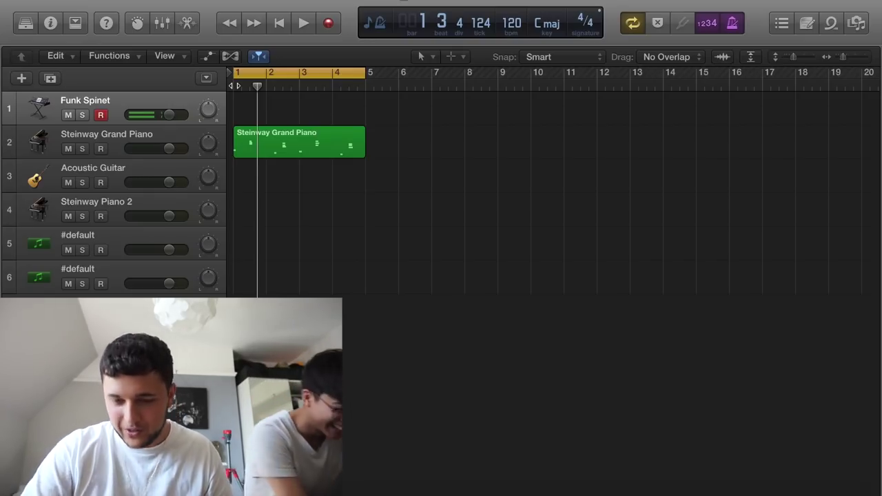
left_click(234, 84)
key("r")
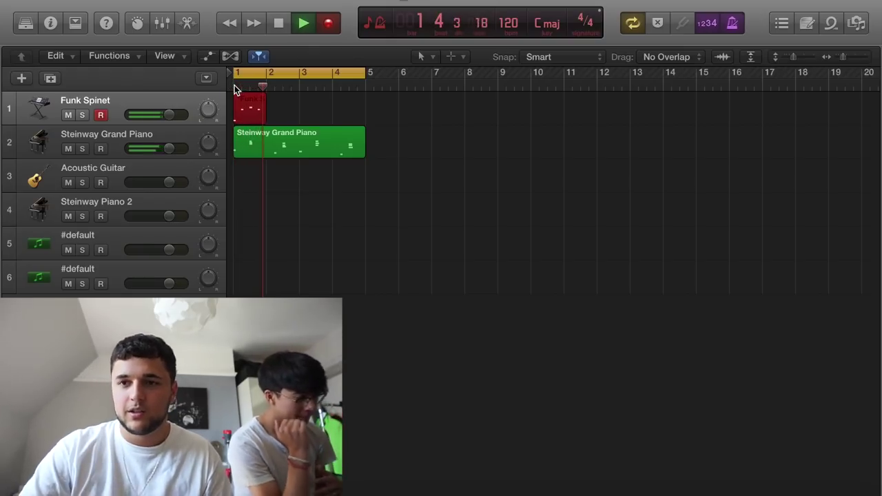
key("space")
- Open the bar 1 Funk Spinet region in the Piano Roll, select all its notes and play it back
double_click(249, 104)
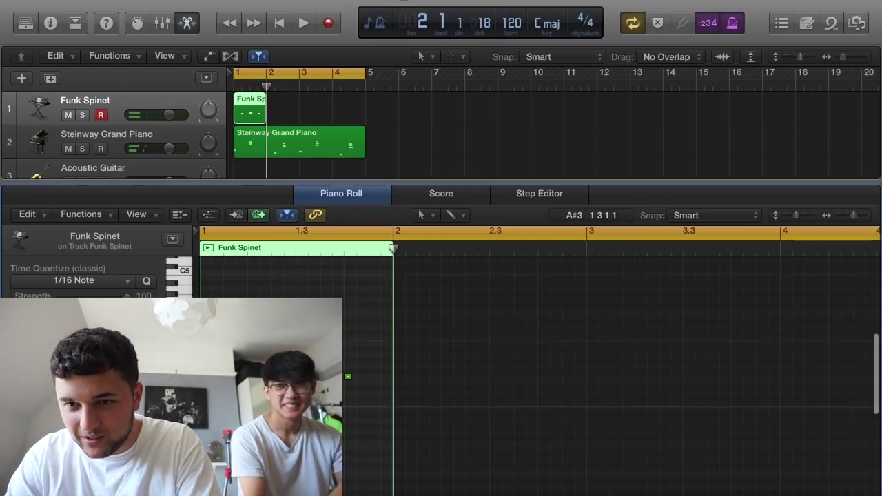
key("super+a")
key("space")
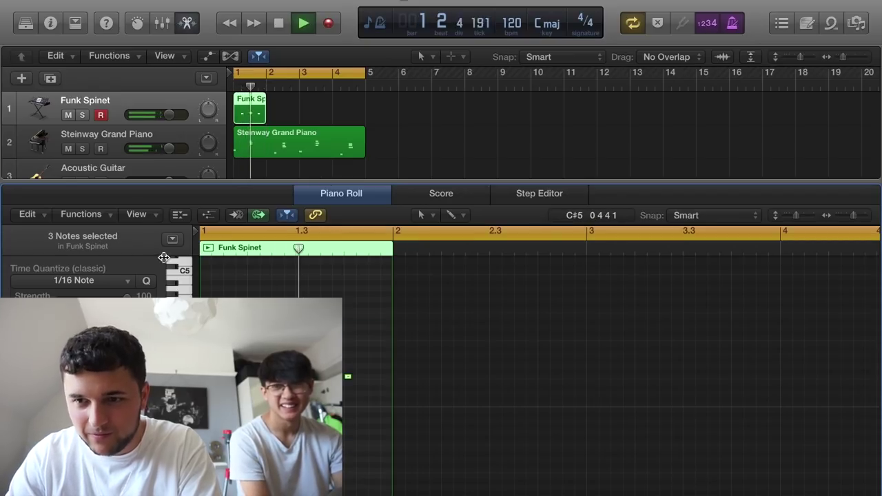
key("r")
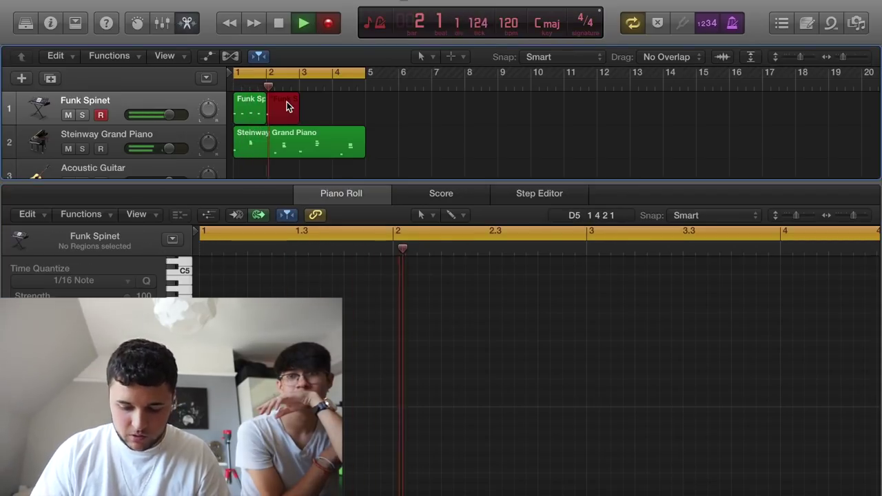
key("space")
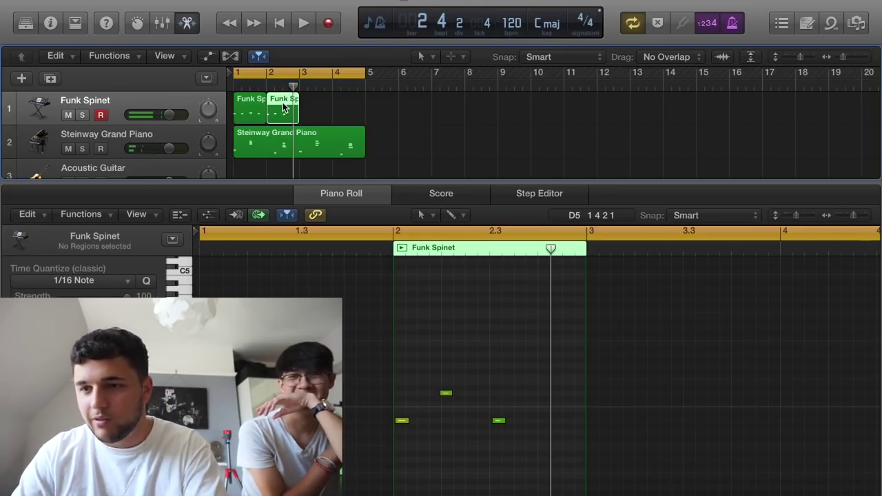
key("Delete")
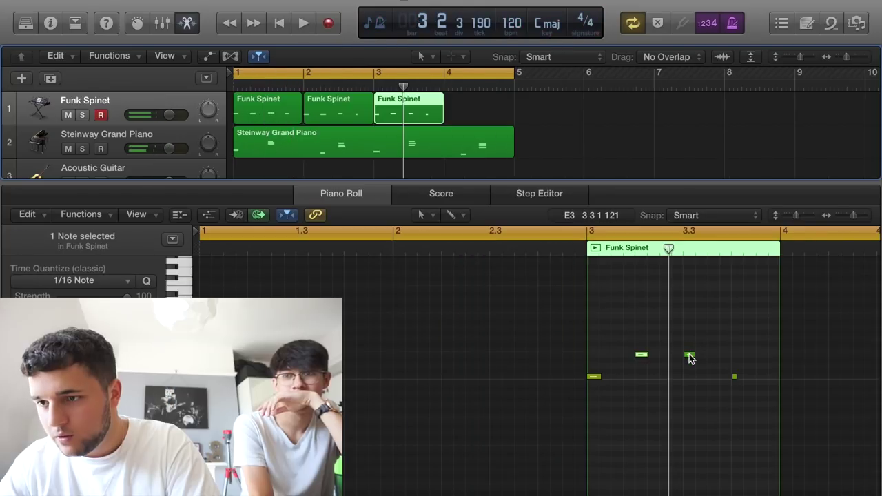
- Raise the pitch of the Funk Spinet note at beat 3 of bar 3 and play from bar 3
left_click_drag(690, 357, 688, 338)
key("space")
left_click(587, 243)
- Record a one-bar Funk Spinet part in bar 4 with cycling off
scroll(737, 359, "right", 2)
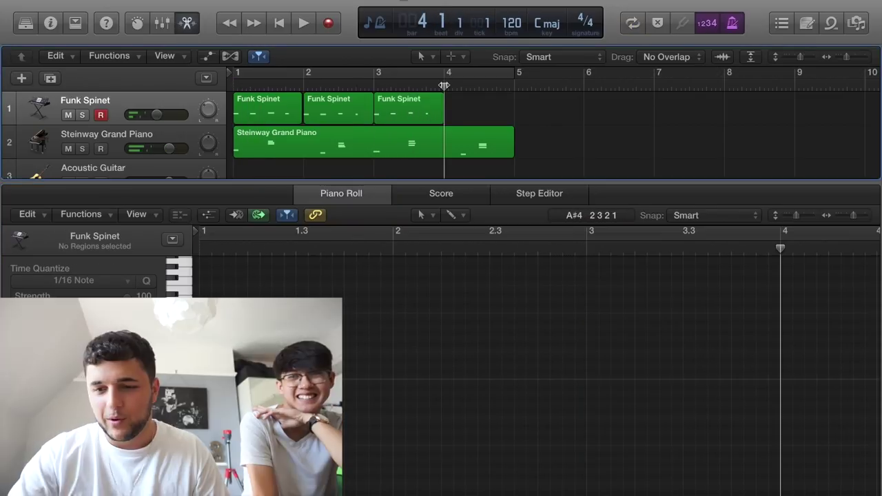
key("r")
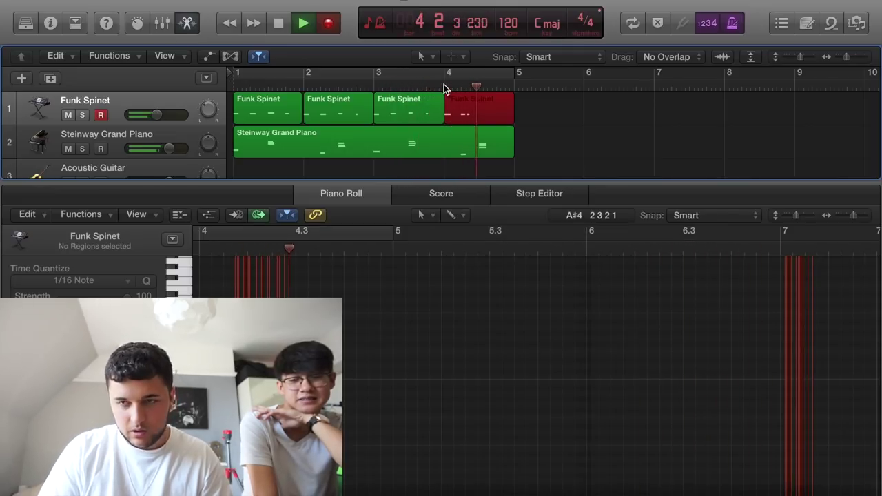
key("space")
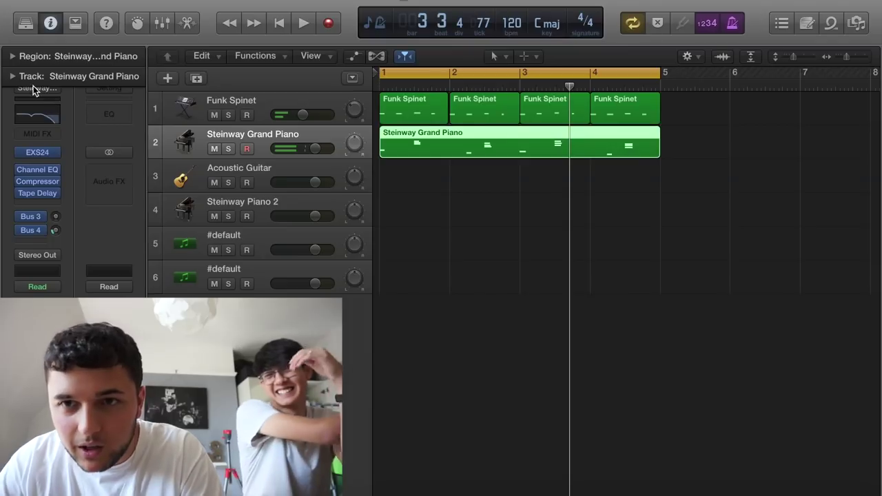
- Roll off the low frequencies of the Steinway Grand Piano in its Channel EQ and play the loop
left_click(33, 87)
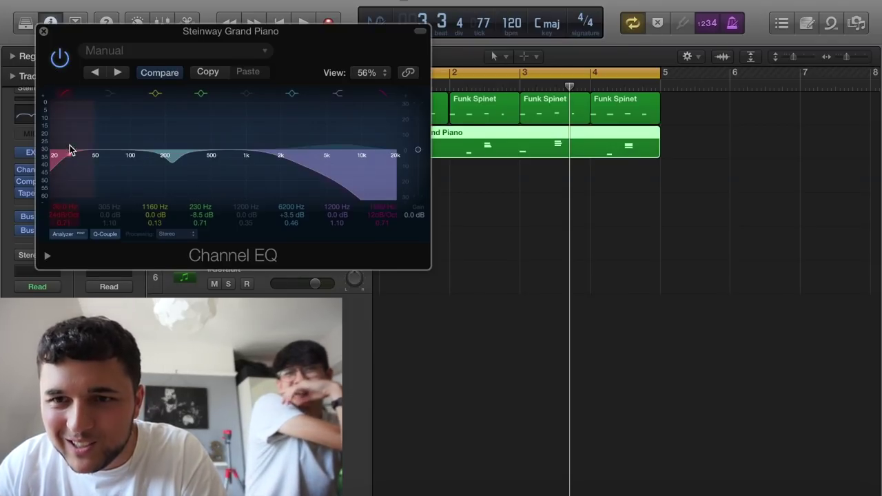
key("space")
left_click(43, 31)
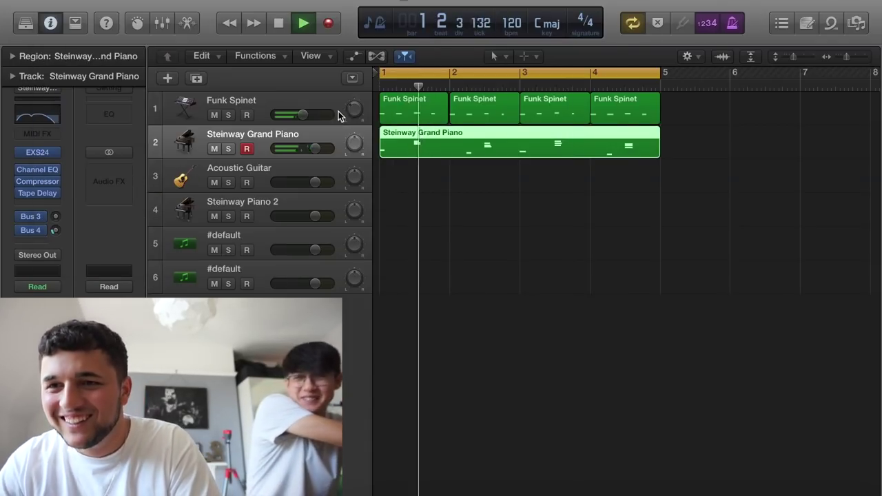
- Add a Channel EQ with a low cut and a Space Designer reverb to the Funk Spinet track, adjusting the reverb level
left_click(291, 104)
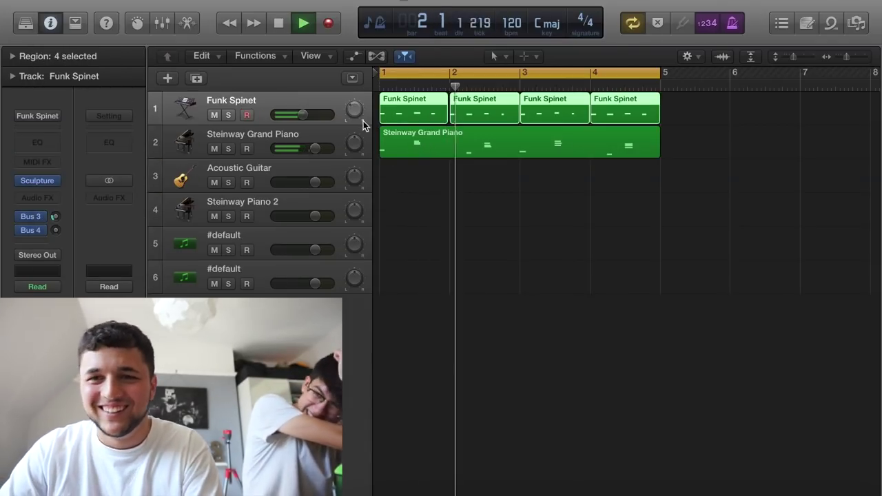
left_click(39, 141)
left_click_drag(147, 167, 210, 191)
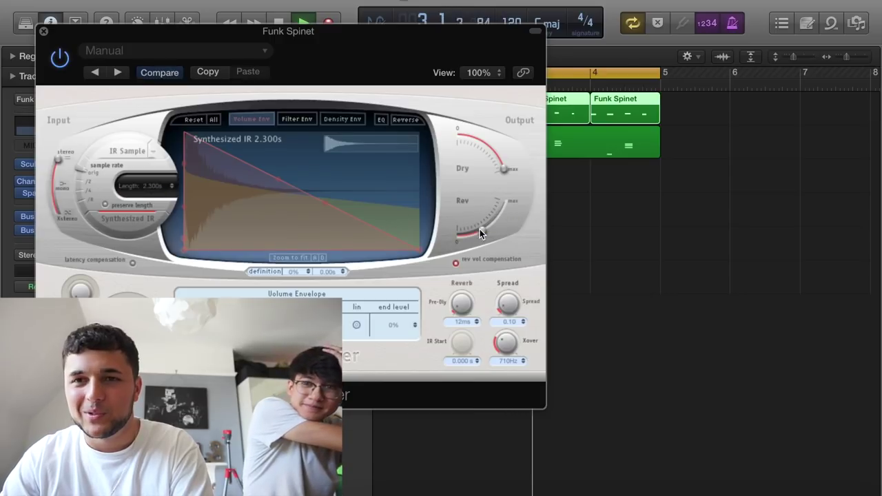
left_click(43, 31)
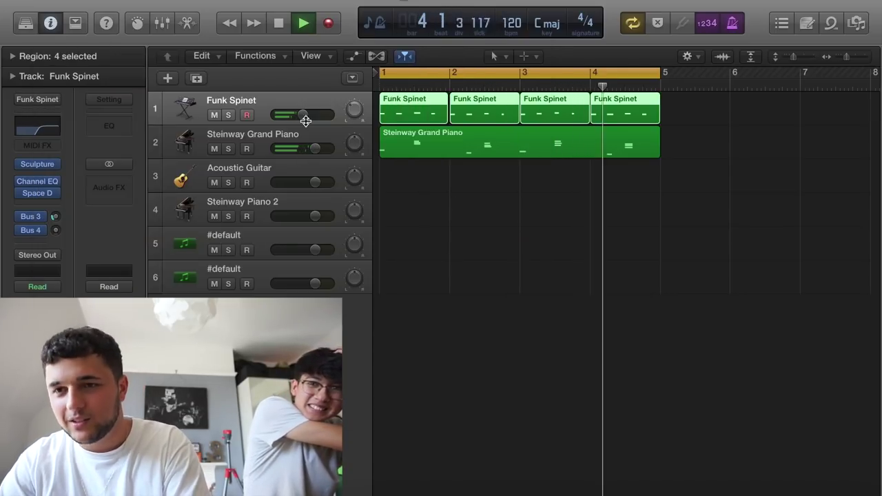
- Set the Steinway Grand Piano's Bus 3 send to -4.6 dB and lower its track volume slightly
left_click(290, 137)
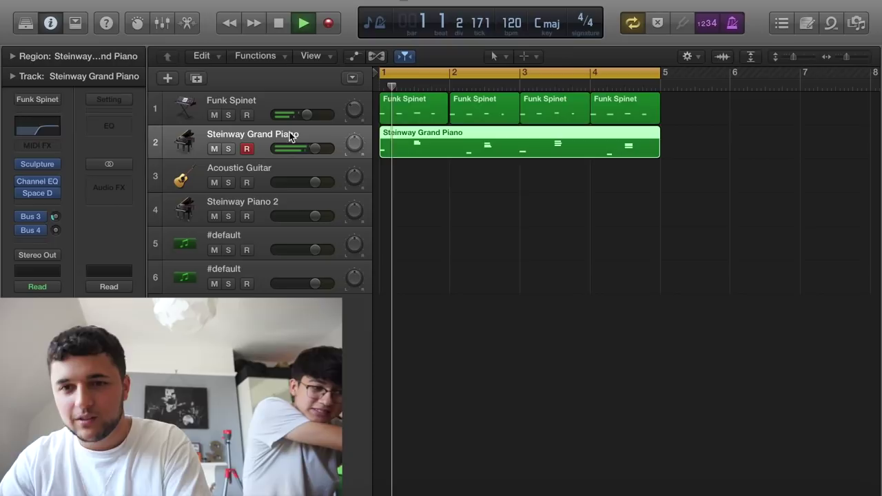
left_click_drag(57, 216, 32, 104)
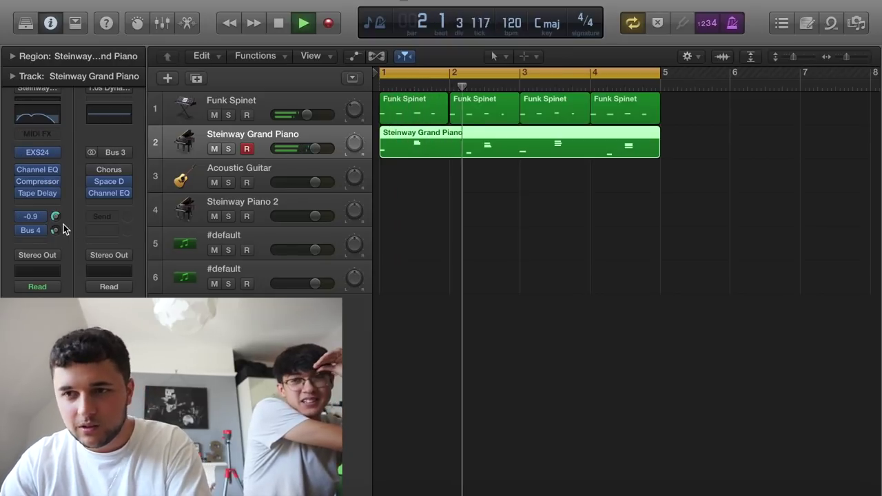
left_click_drag(56, 217, 58, 242)
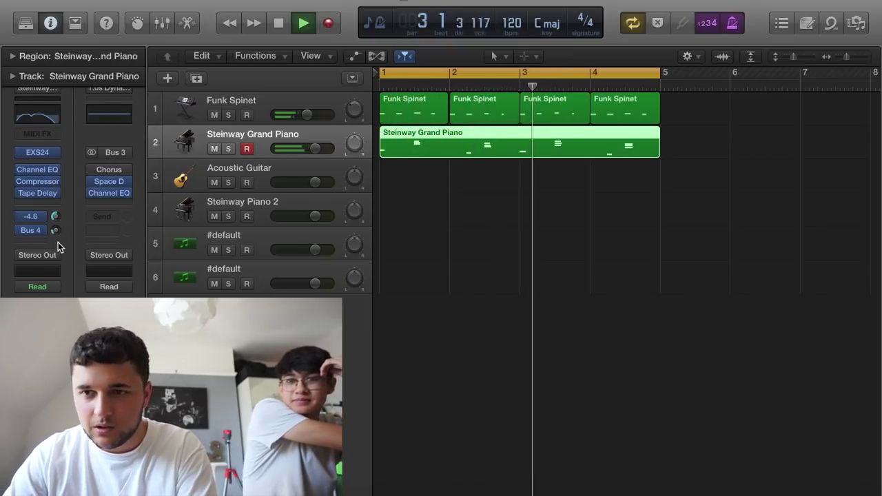
left_click_drag(315, 149, 284, 146)
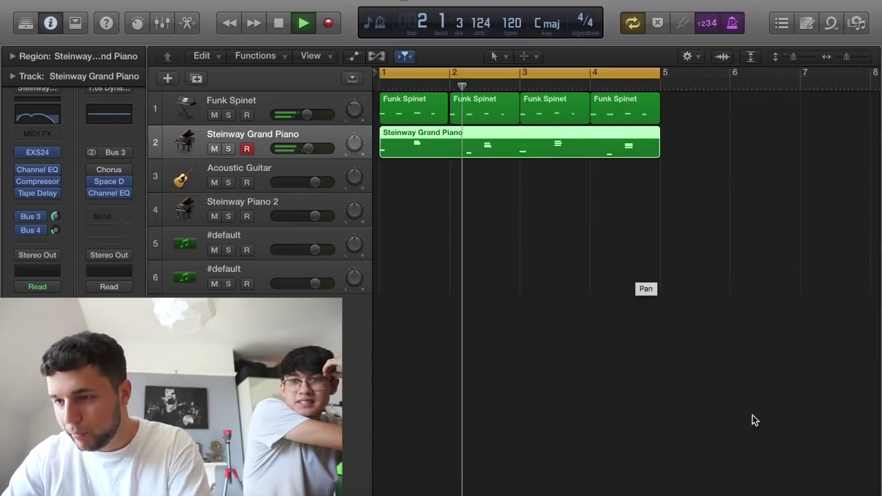
- Stop playback, place SONNY_D_kick_13.wav from the Splice downloads at bar 1 on a new track, and audition it with the loop
key("space")
left_click(783, 477)
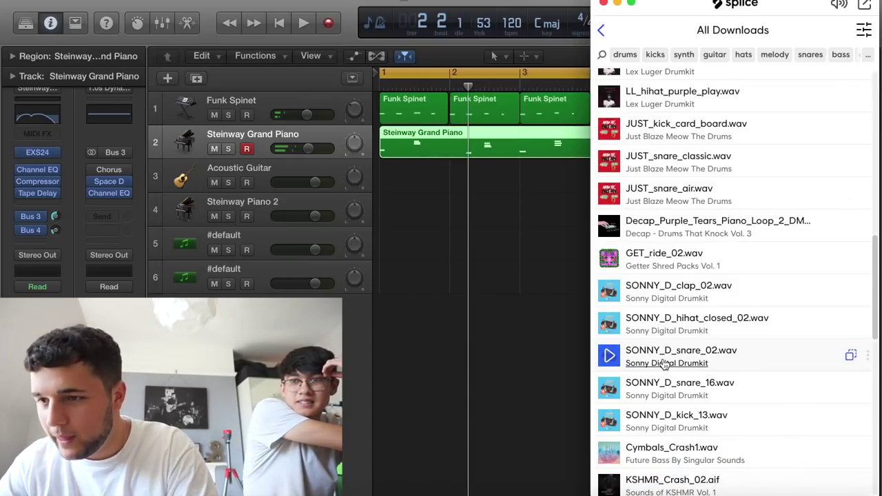
scroll(663, 364, "down", 2)
left_click_drag(671, 370, 381, 311)
key("space")
left_click(451, 351)
key("space")
- Copy the kick region and paste it into a kick pattern across bars 1 to 3
left_click(387, 311)
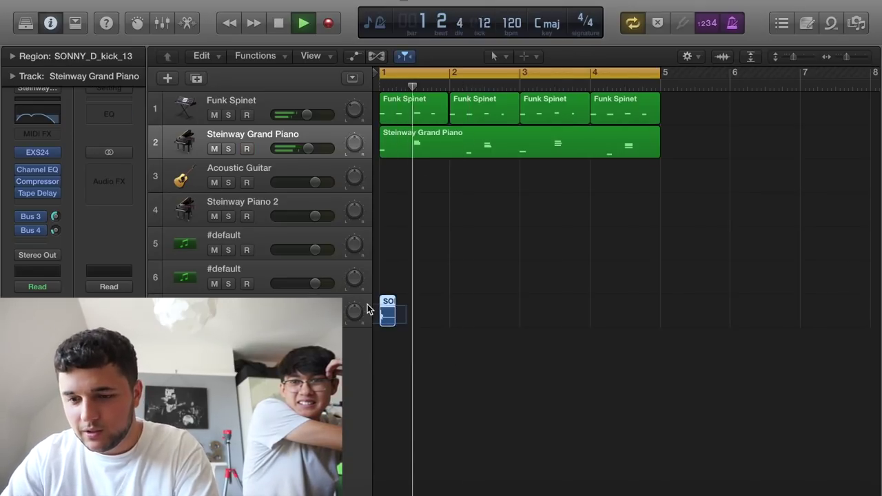
key("super+c")
key("super+v")
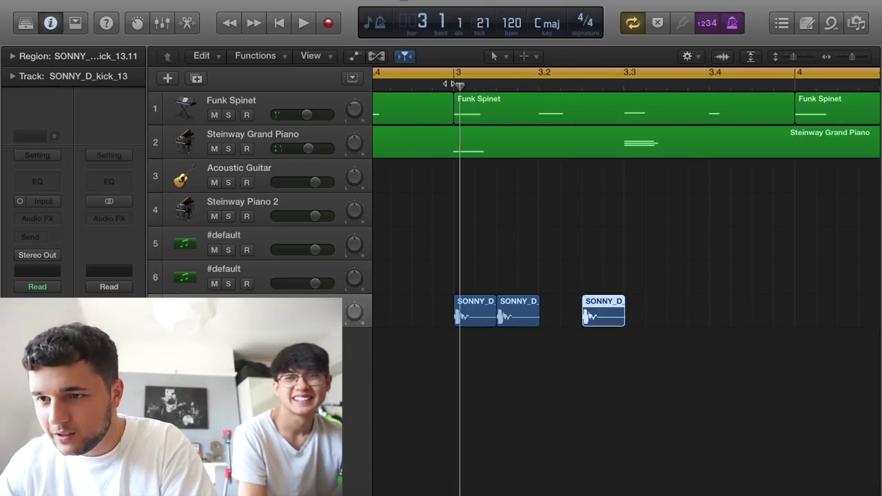
- Check the kick pattern from bar 3, continue it through bar 4 with a final kick just before bar 5, and play the loop
key("space")
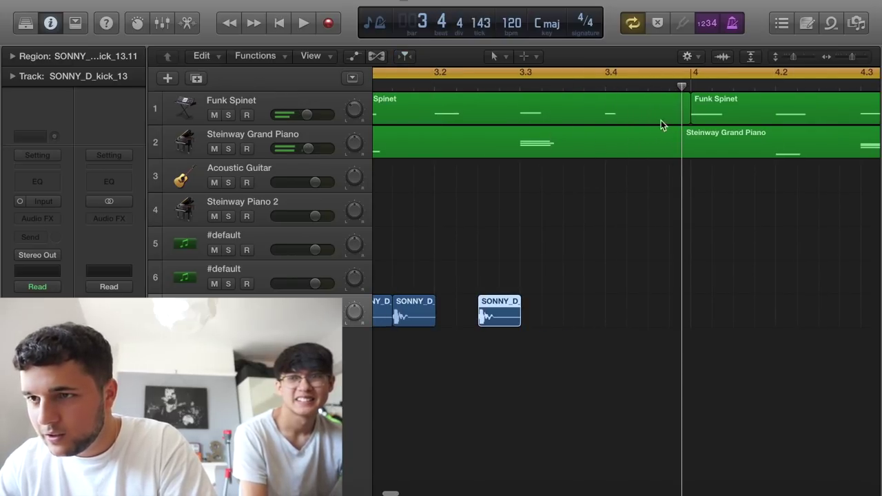
key("space")
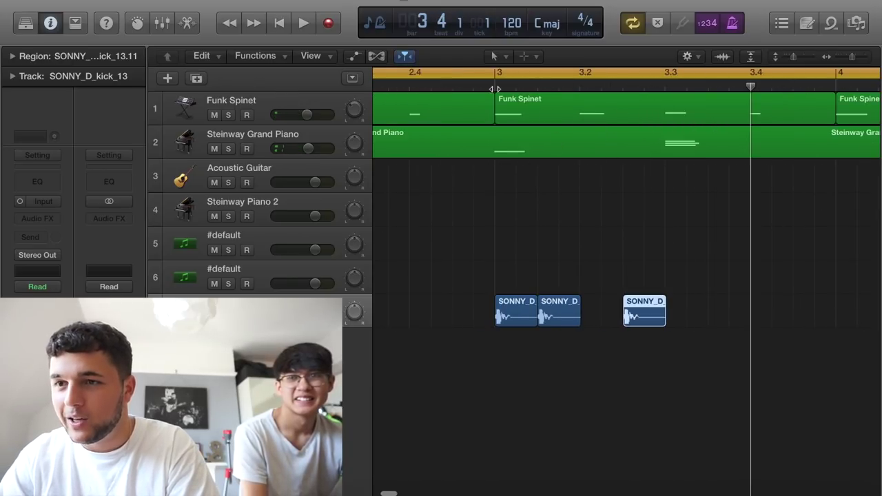
key("space")
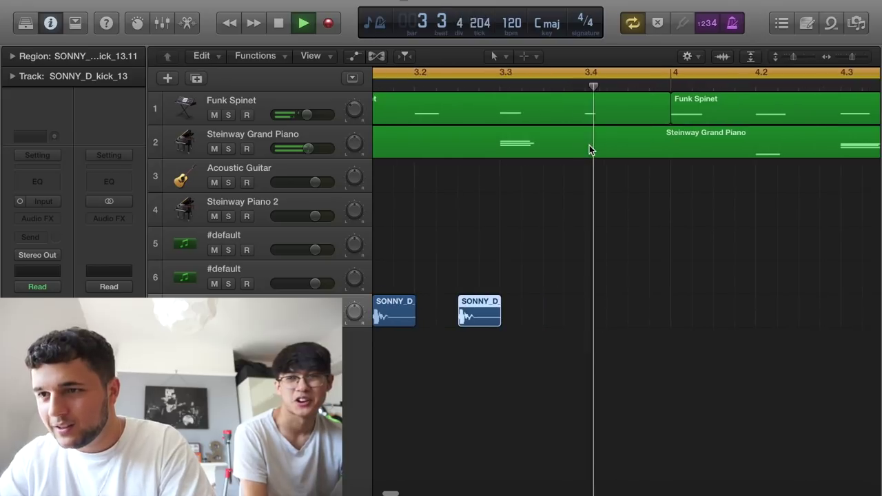
key("space")
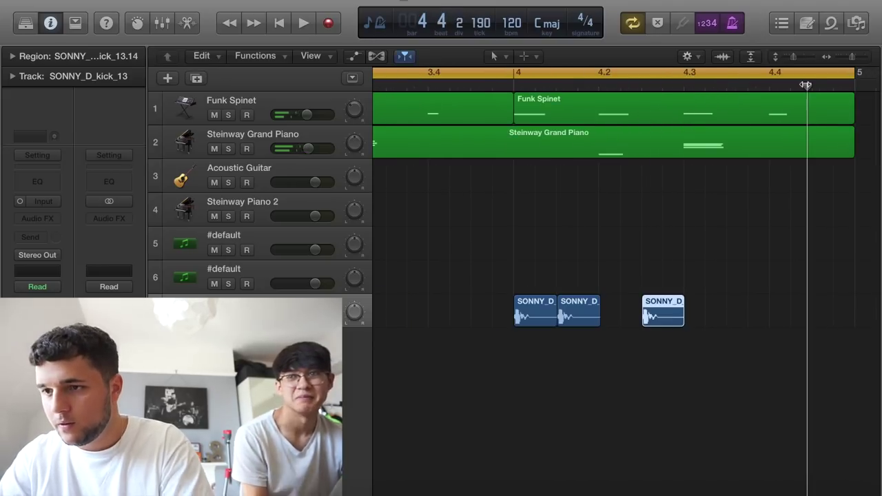
key("super+v")
key("space")
scroll(640, 224, "down", 5)
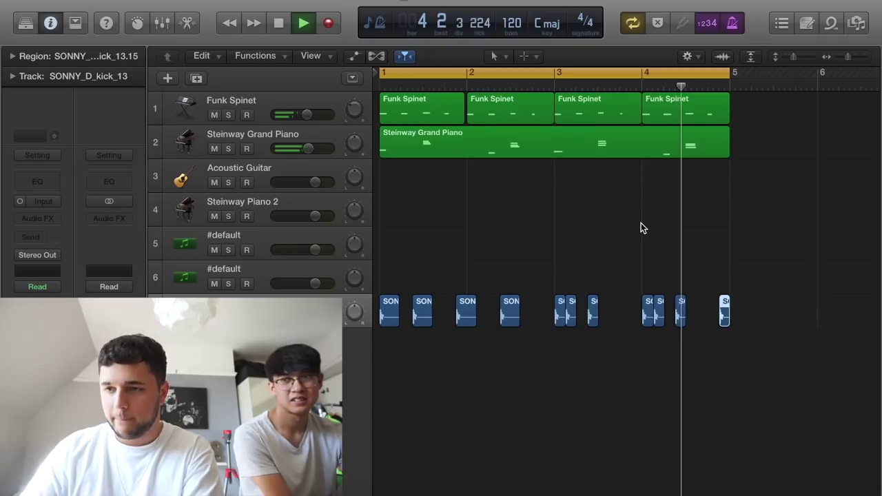
- Add SONNY_D_snare_16.wav from Splice on a new track, with hits on beat 3 of every bar, and play the loop
key("space")
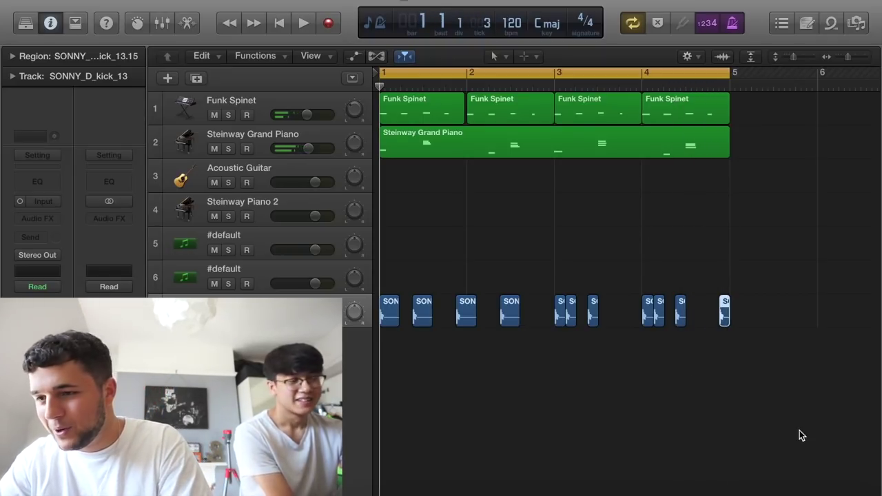
left_click(787, 474)
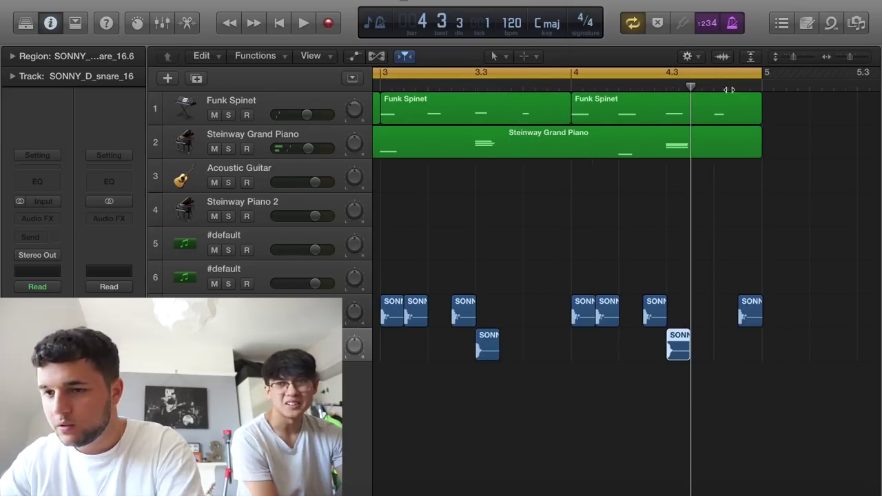
key("space")
- Add a Channel EQ to the snare track and roll off its highs with the high-cut band
left_click(35, 181)
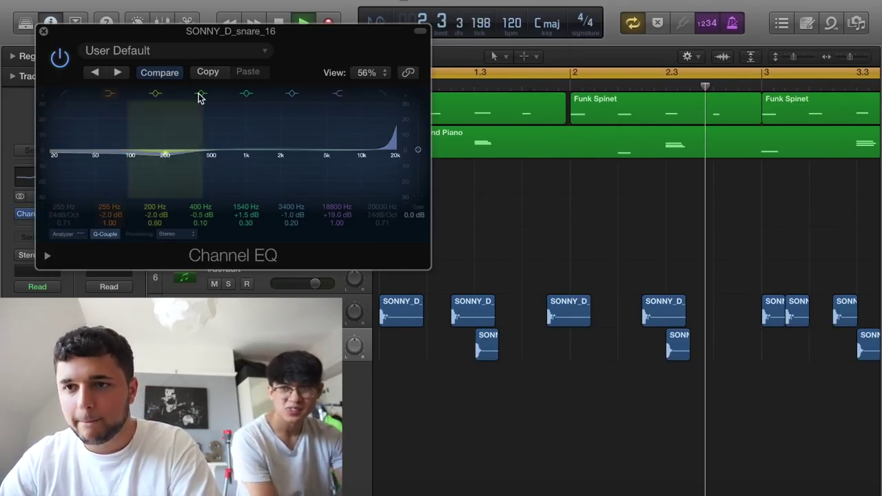
left_click(383, 94)
left_click_drag(384, 148, 353, 187)
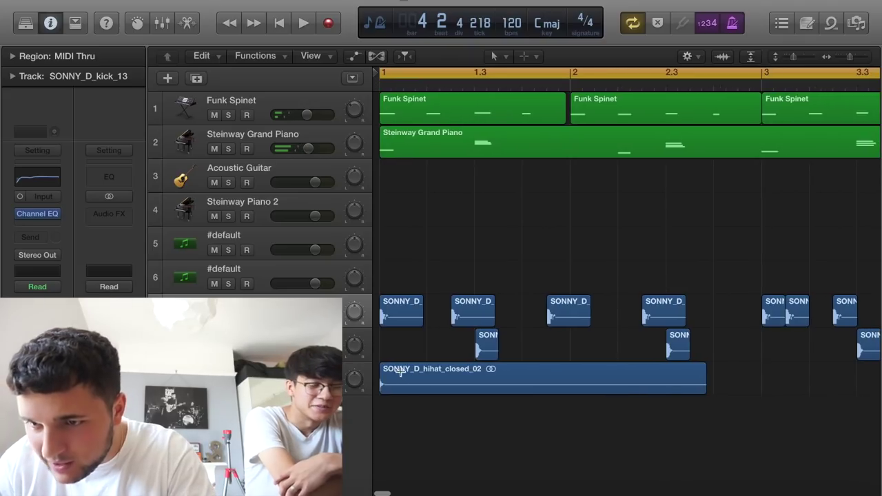
- Split the SONNY_D_hihat_closed_02 region shortly after its start and delete the long remainder
double_click(398, 375, "super")
left_click(578, 388)
key("Delete")
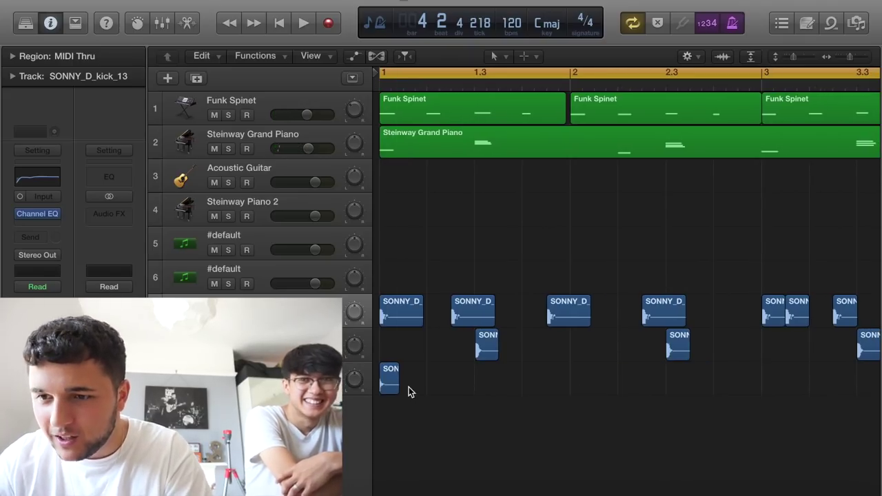
- Copy the trimmed hi-hat and paste it on every beat of bars 1 to 4
left_click(390, 381)
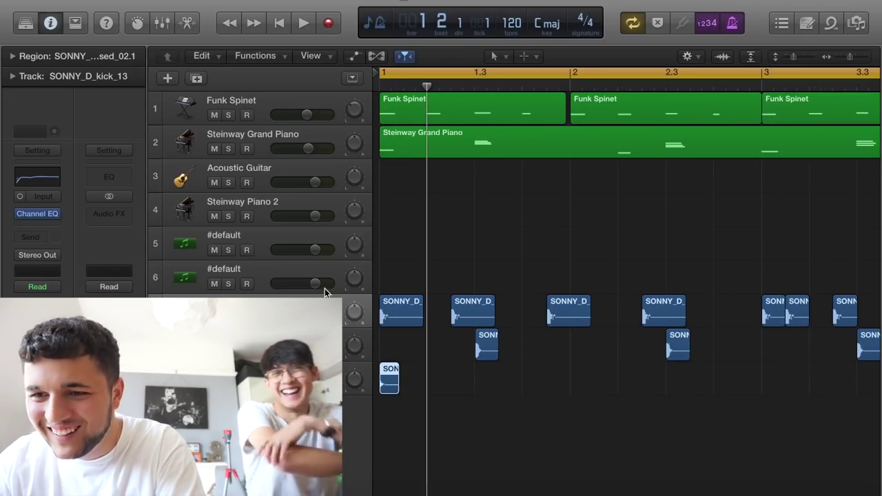
key("super+v")
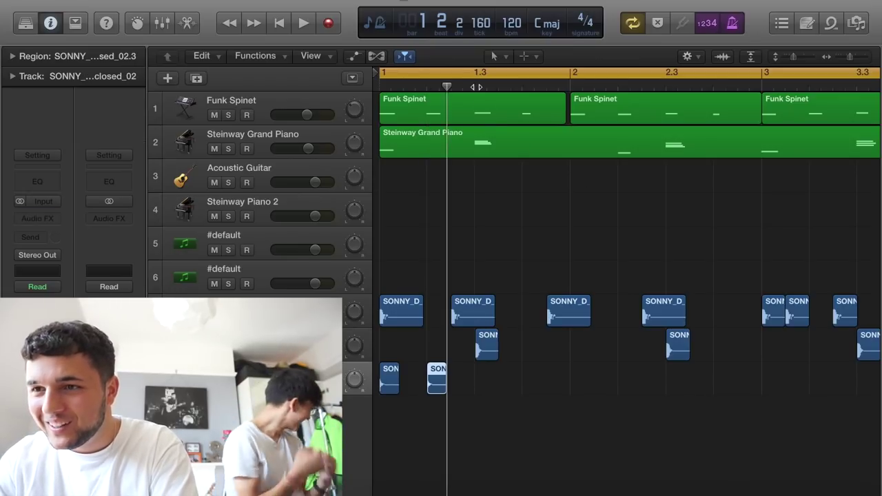
key("super+v")
key("super+v")
key("super+v")
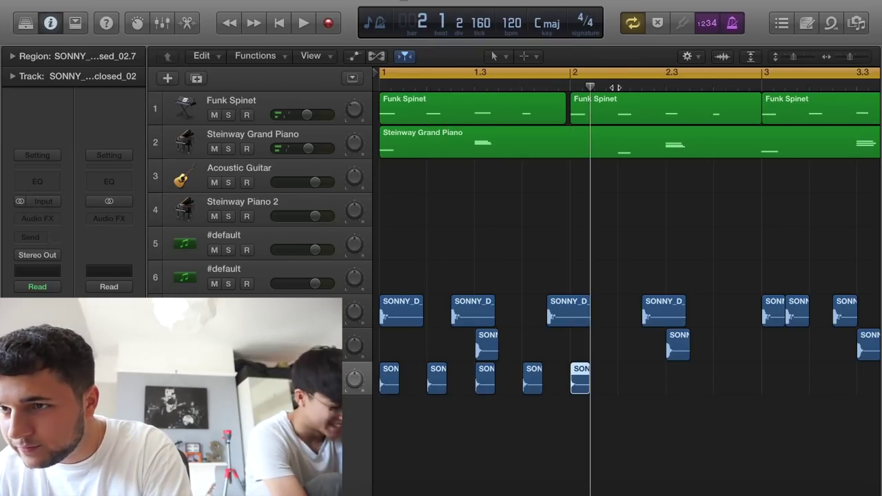
key("super+v")
key("super+v")
key("super+v")
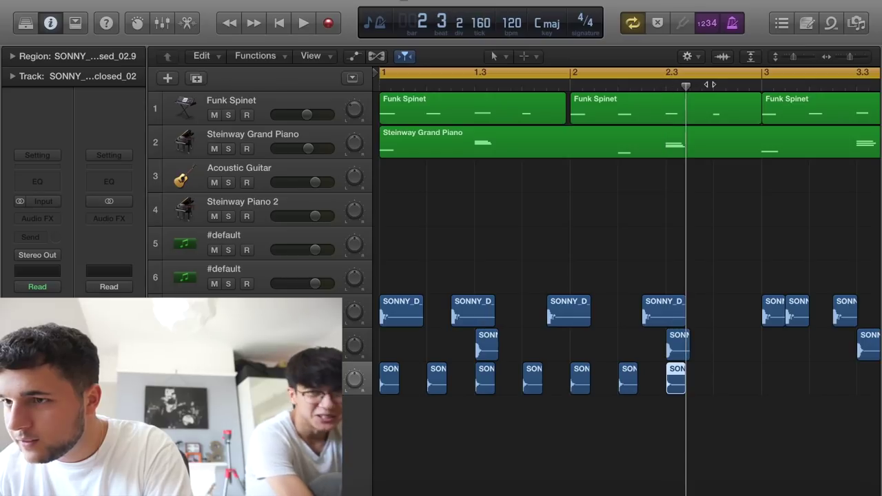
key("super+v")
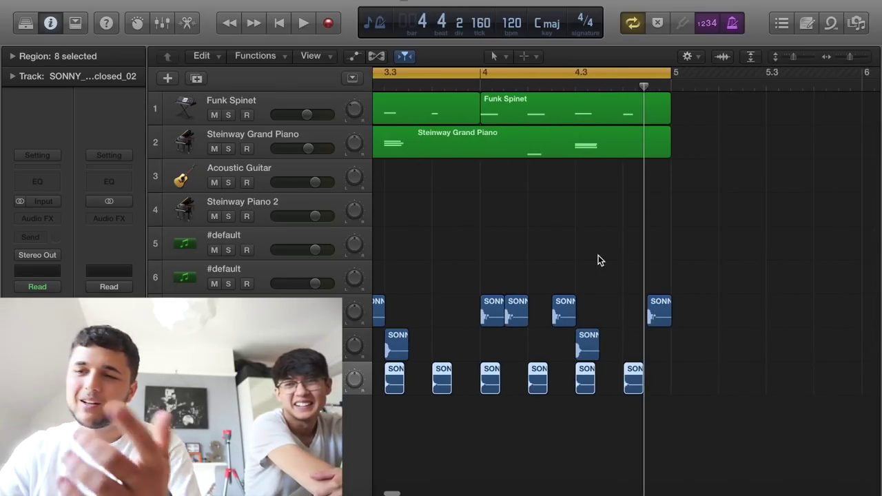
- Play the loop and add a Channel EQ to the hi-hat with low cut and both shelves off and a high cut near 10 kHz
key("space")
key("super+Left")
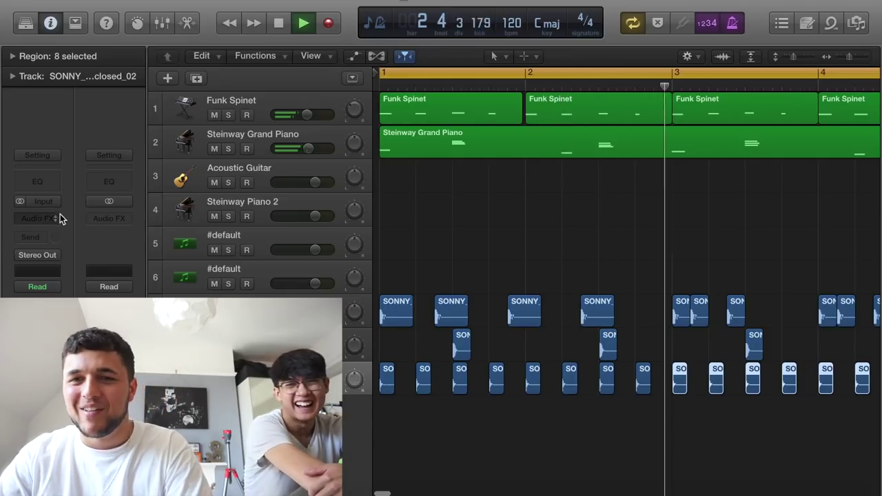
left_click(42, 180)
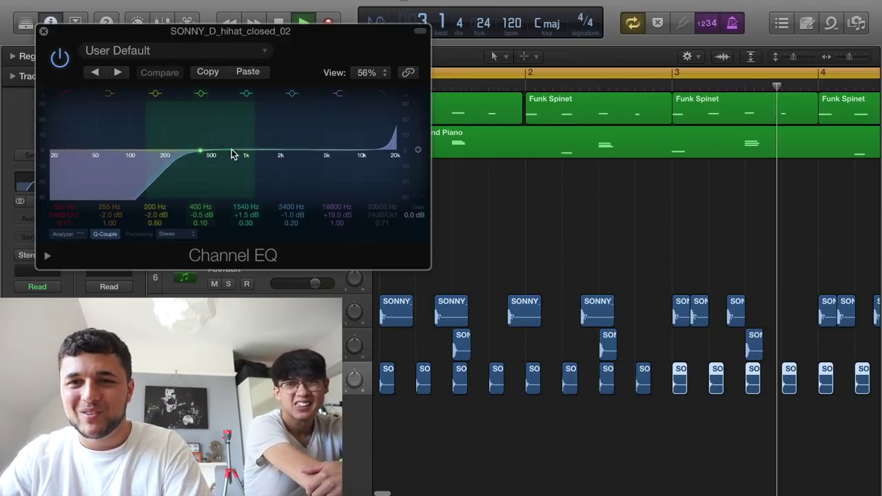
left_click(66, 95)
left_click(108, 94)
left_click(337, 93)
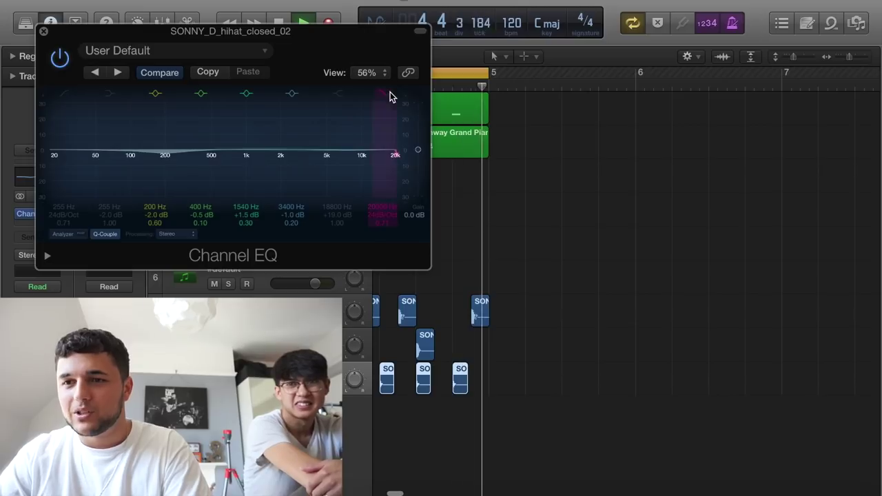
mouse_move(358, 156)
left_mouse_down()
mouse_move(338, 153)
mouse_move(362, 157)
left_mouse_up()
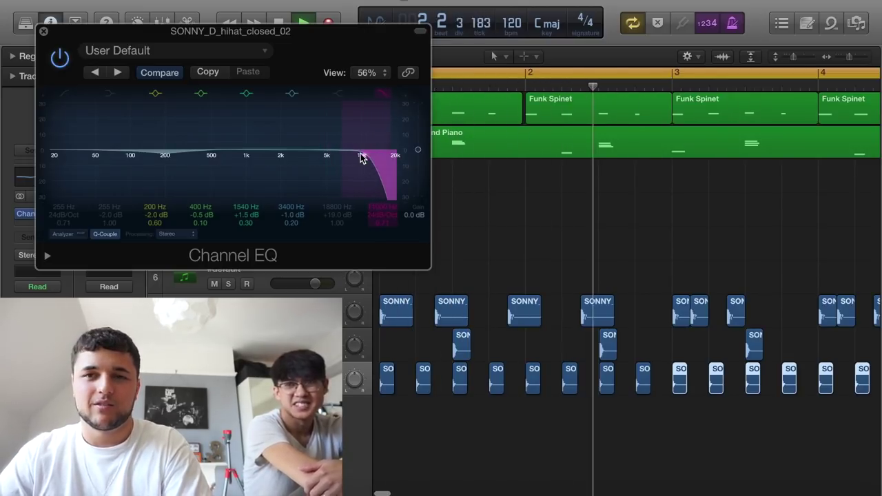
left_click(43, 31)
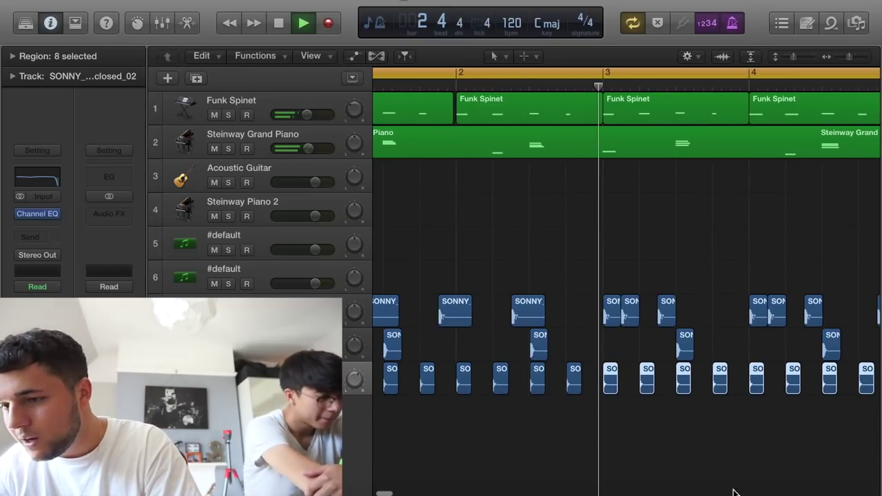
- Add SONNY_D_clap_02.wav from Splice on a new track, with hits half a beat after each snare plus extra beat-4 claps, and play the loop
left_click(768, 491)
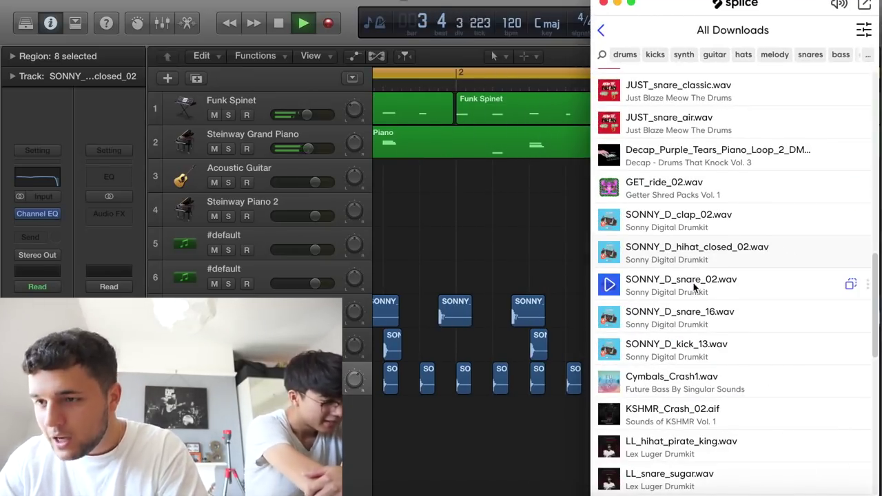
scroll(694, 288, "down", 5)
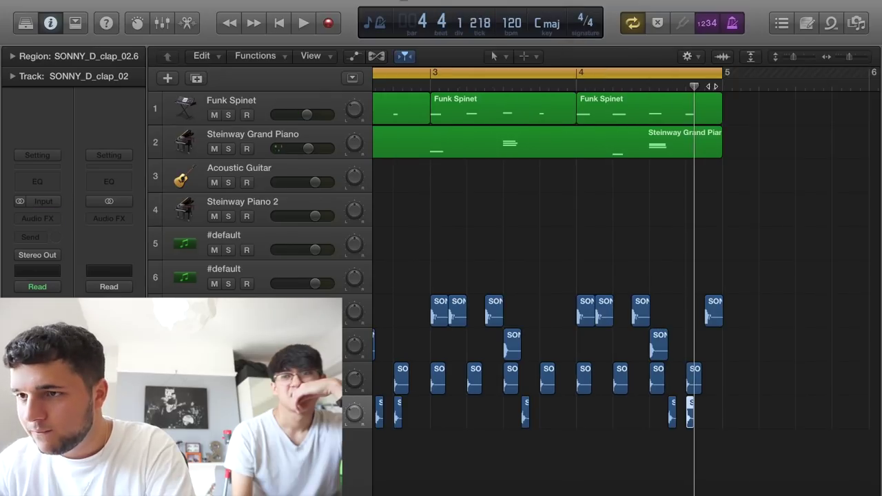
key("space")
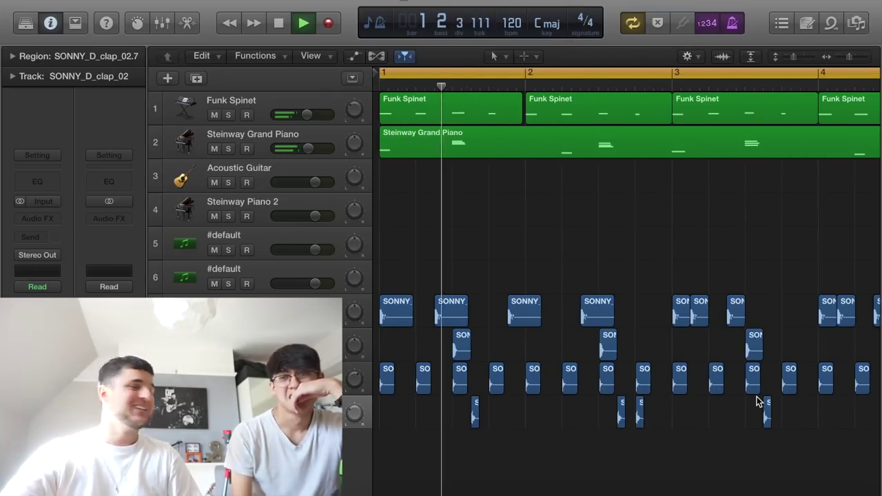
- Add LL_hihat_bars.wav from Splice on a new track, with hits every half beat through bars 1 to 4, and adjust its volume
scroll(606, 179, "right", 5)
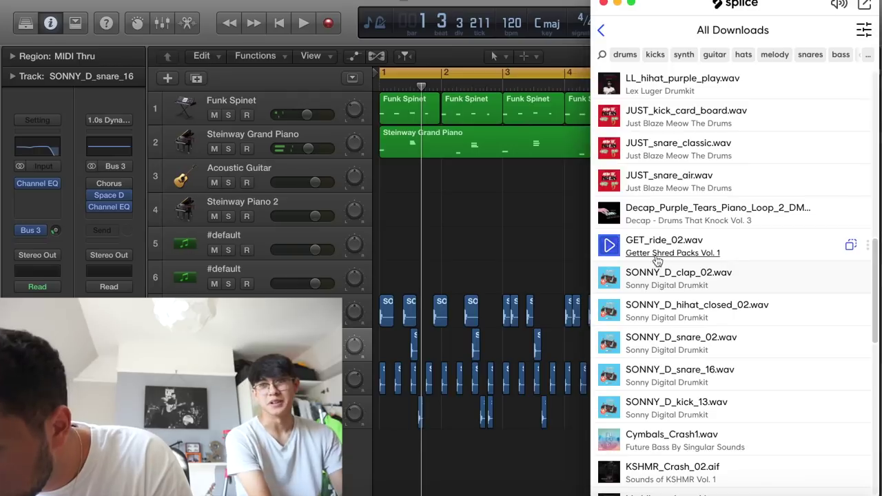
left_click(614, 277)
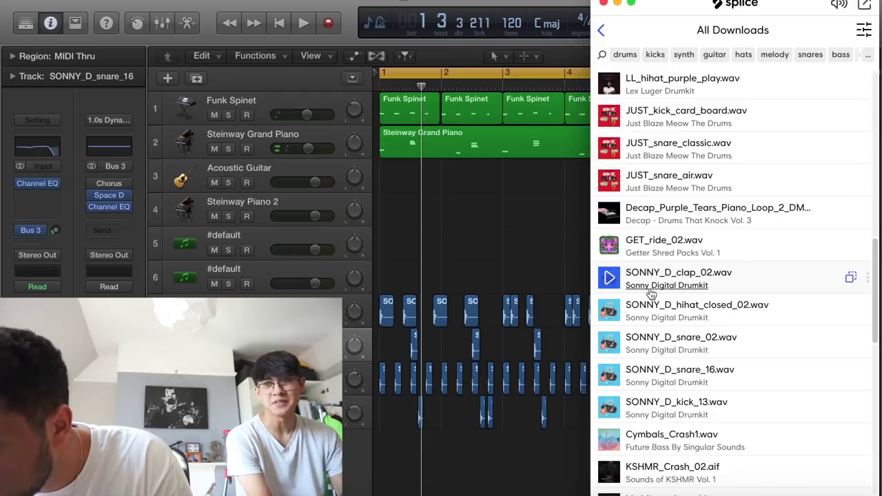
scroll(618, 292, "up", 5)
scroll(645, 226, "up", 5)
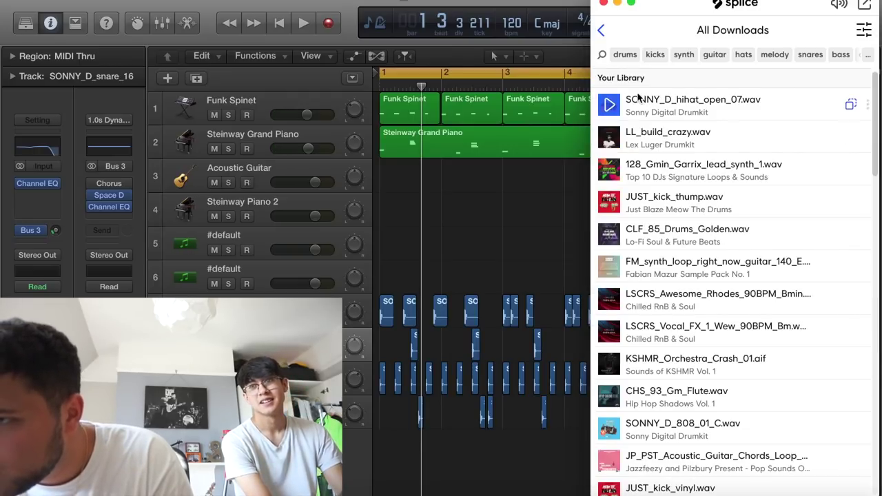
scroll(620, 275, "down", 5)
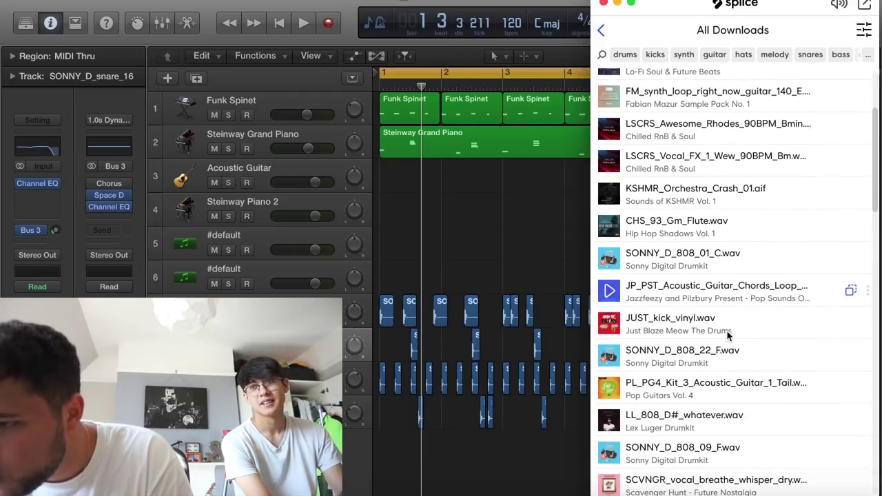
scroll(630, 432, "down", 5)
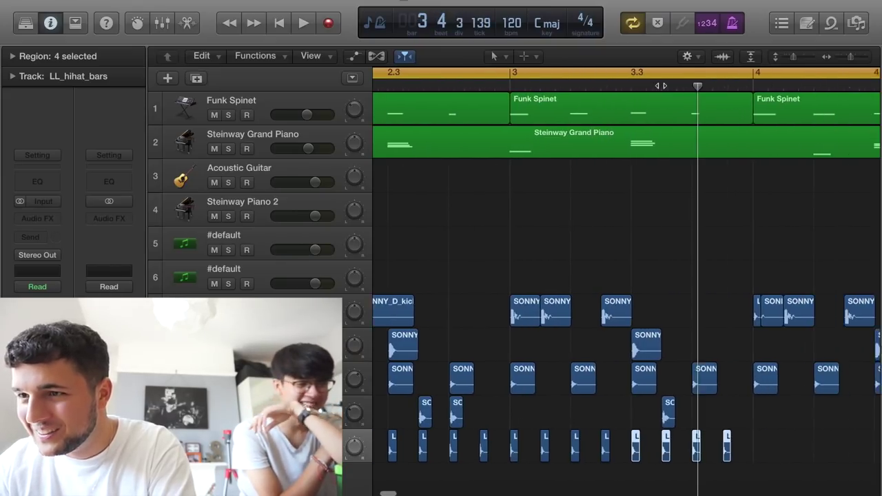
scroll(549, 216, "down", 5)
left_click_drag(315, 452, 353, 436)
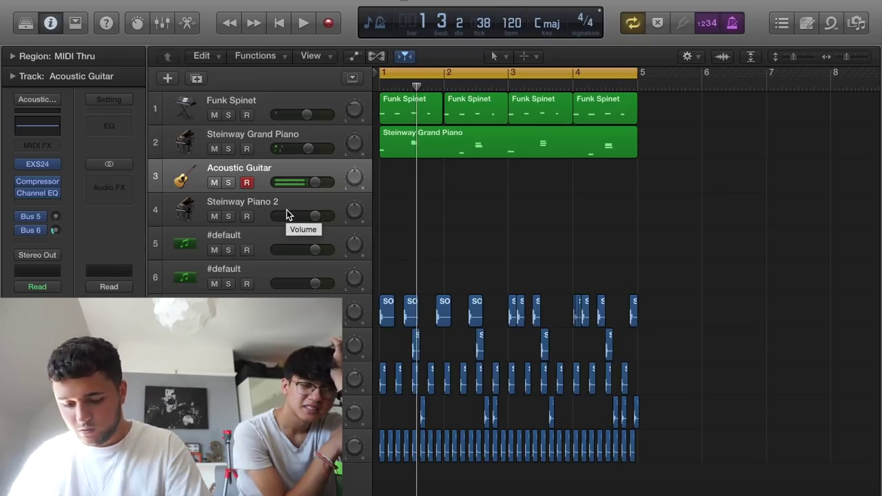
- Add SCVNGR_vocal_breathe_whisper_dry.wav from Splice on a new track, lower its volume, and place copies at each bar start and beat 4 of bar 4
key("space")
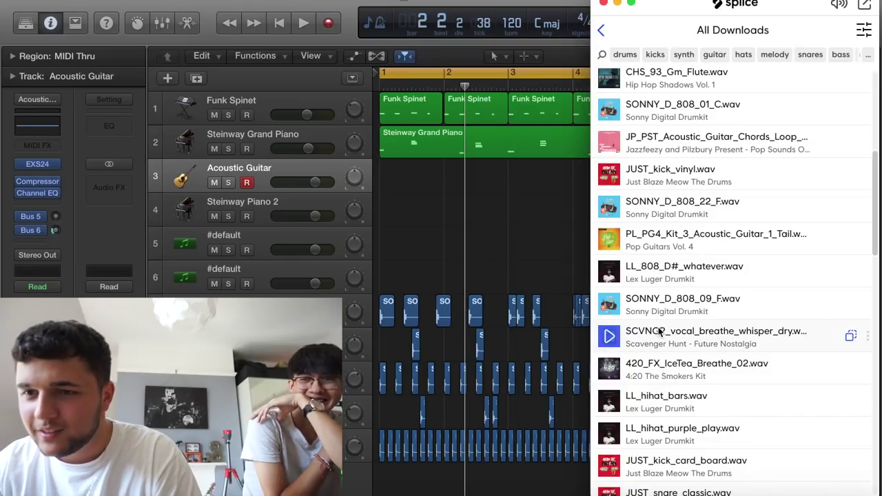
left_click_drag(660, 332, 391, 473)
key("super+m")
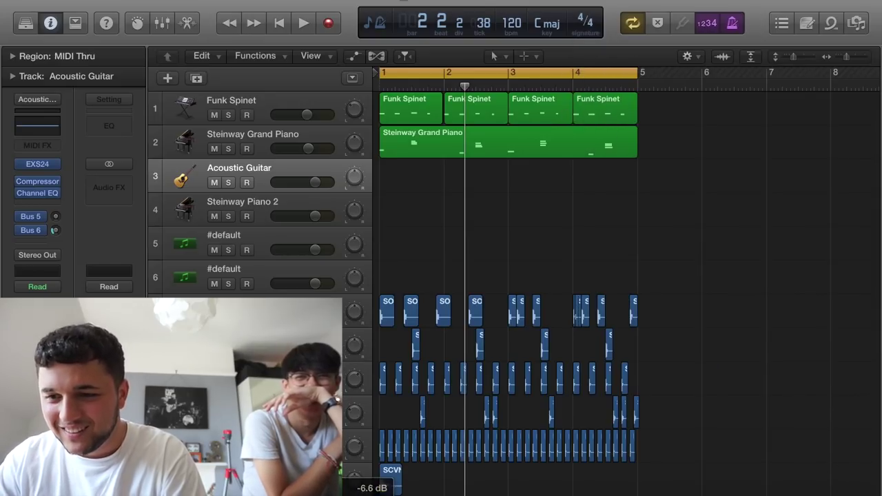
key("space")
scroll(413, 448, "down", 1)
key("space")
left_click_drag(307, 480, 292, 479)
key("space")
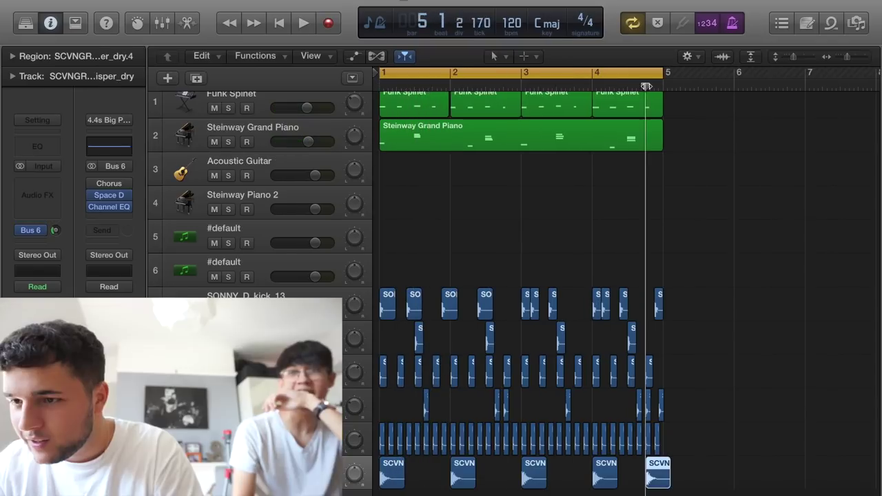
- Trim the last vocal breath to end at bar 5, and arrange two passes of the full loop across bars 5 to 12 with cycling off
double_click(646, 86)
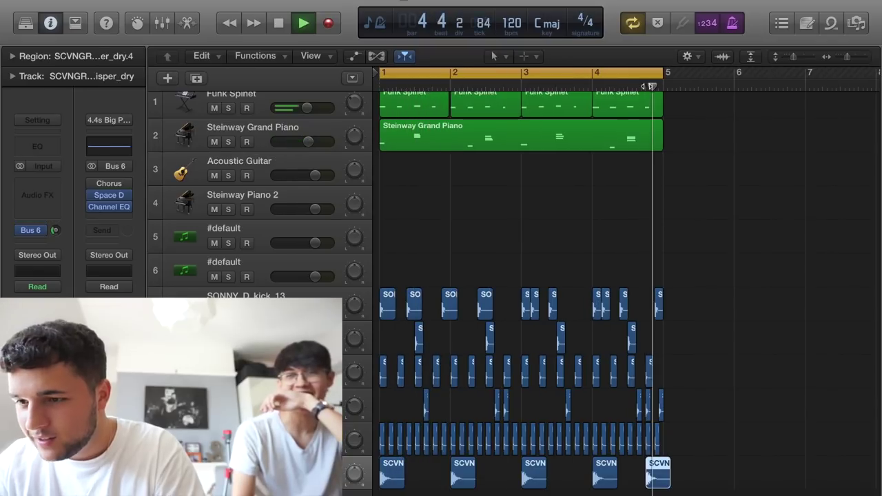
left_click_drag(668, 480, 661, 482)
key("super+Right")
key("super+Right")
double_click(680, 474, "super")
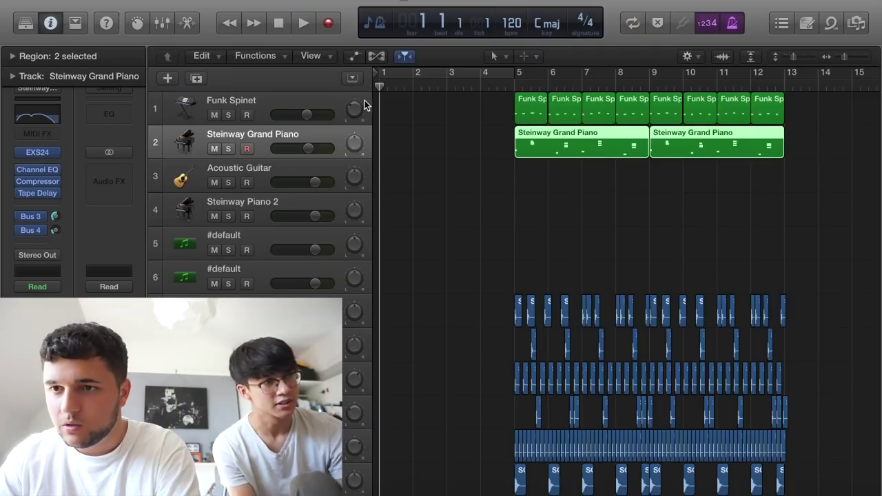
- Paste a Steinway Grand Piano region at bar 1 as a four-bar intro and play it from the start
key("super+v")
left_click(379, 87)
key("space")
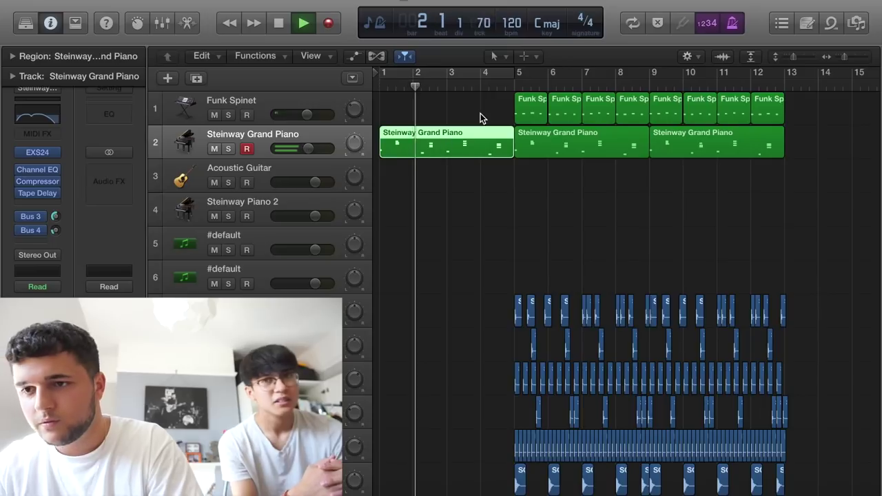
right_click(485, 140)
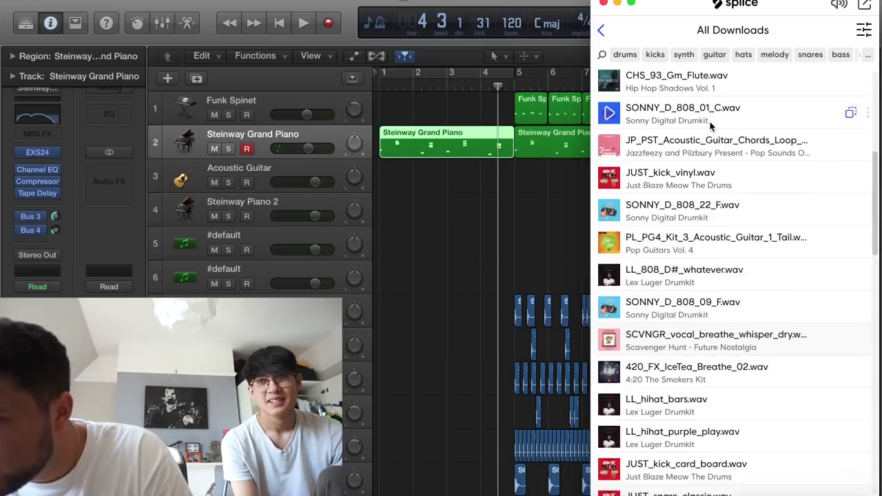
- Add LL_build_crazy.wav from Splice on its own audio track, stretch it over bars 1 to 4, and play from the start
scroll(711, 126, "up", 5)
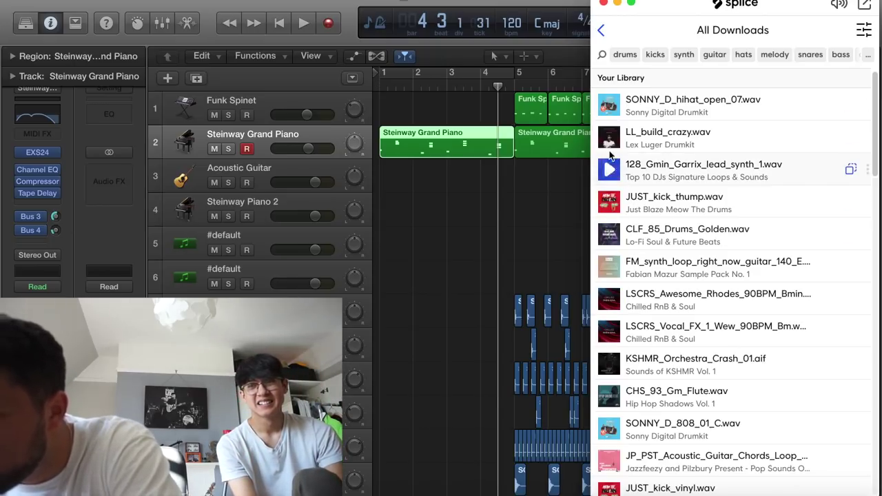
left_click_drag(680, 138, 381, 382)
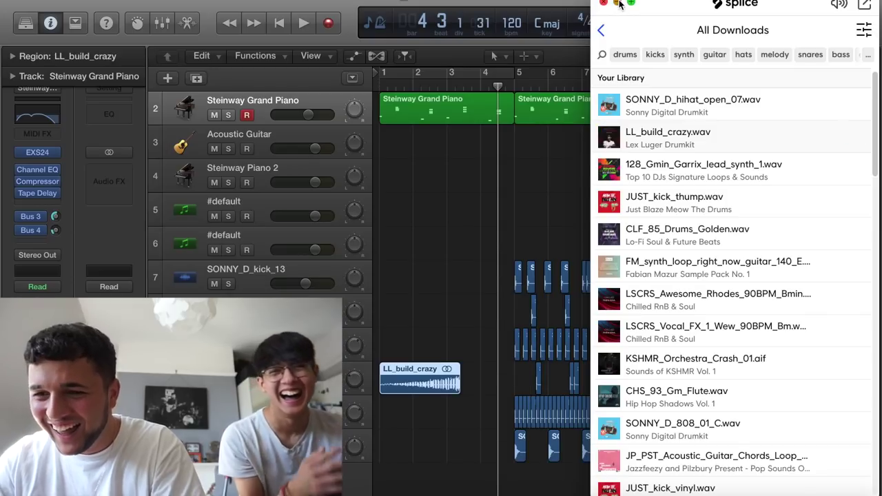
left_click(618, 4)
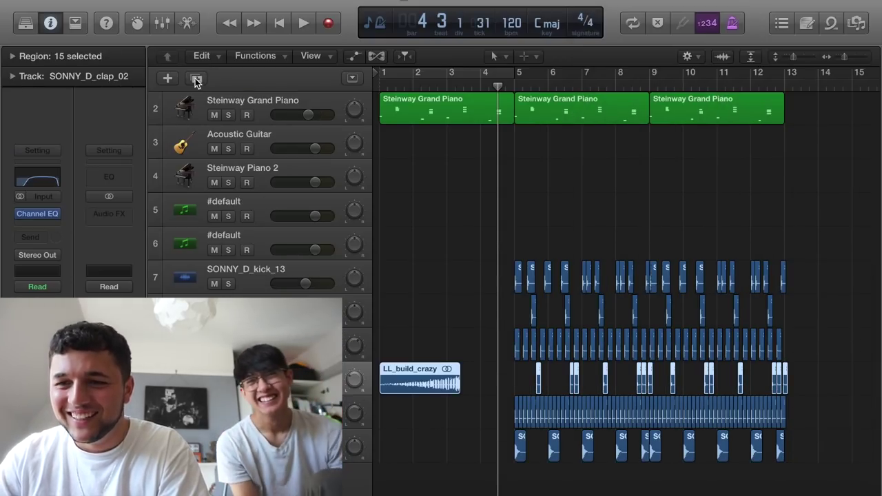
left_click_drag(425, 386, 513, 421)
key("Return")
key("space")
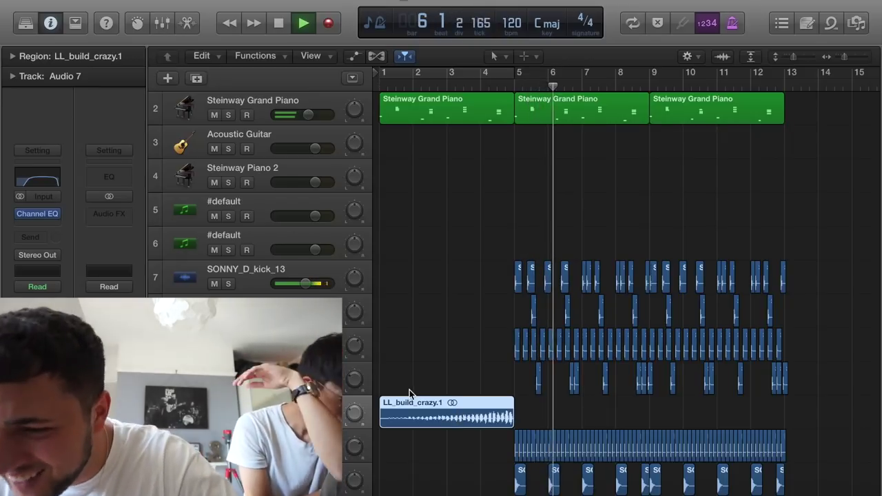
- Automate the riser track's volume from -45.6 dB at bar 1, low until about bar 3, up to -2.6 dB at bar 5
left_click_drag(276, 418, 295, 418)
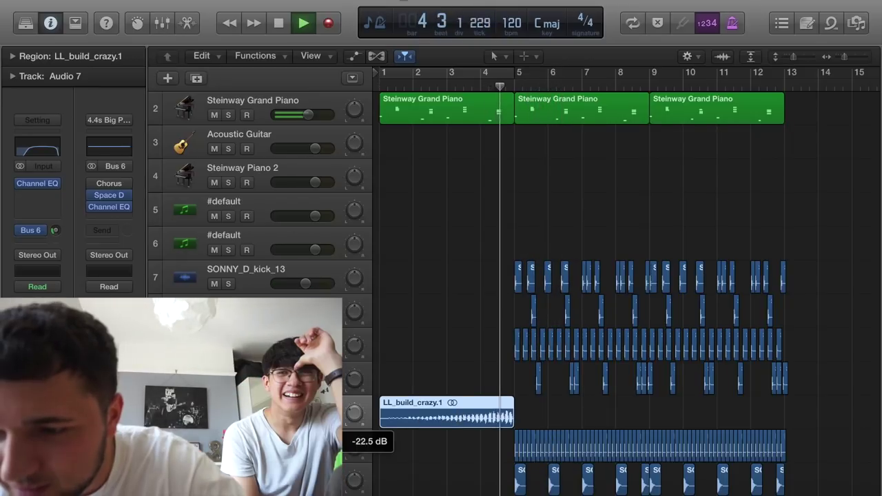
key("space")
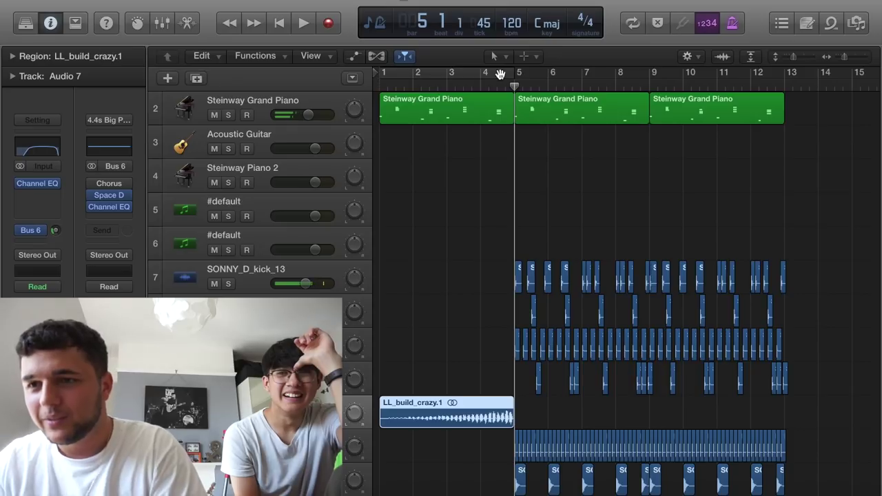
key("a")
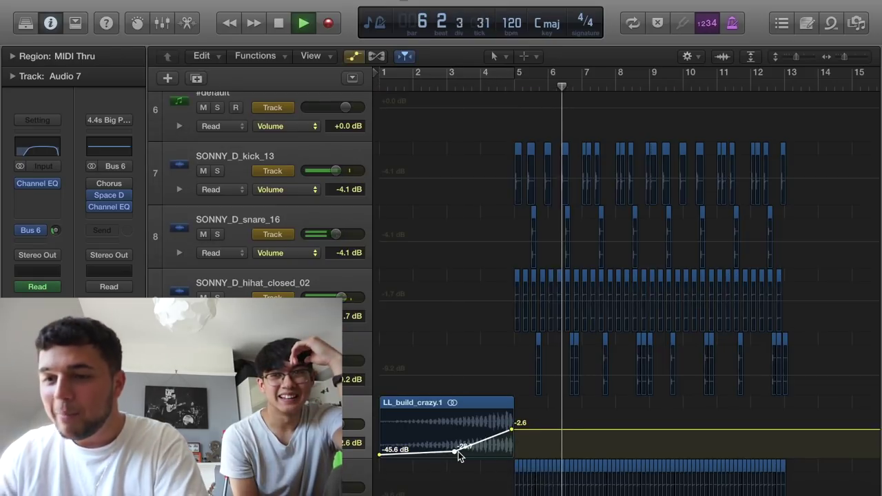
key("Return")
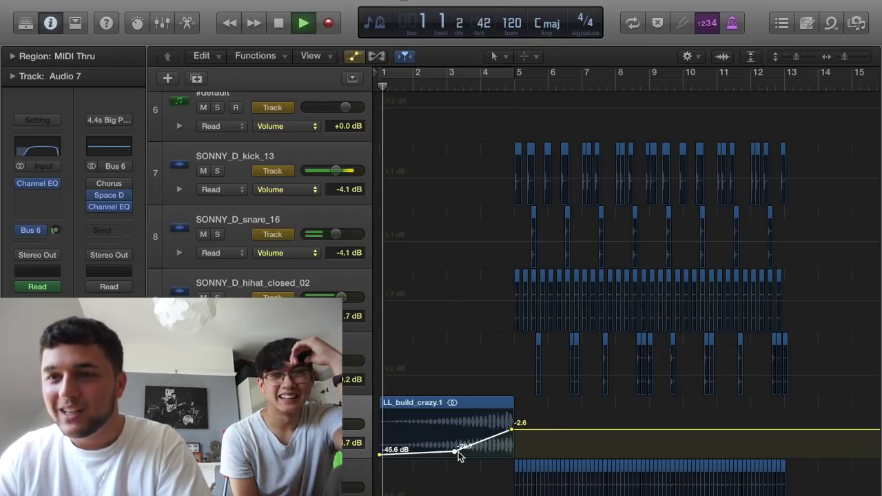
left_click(352, 56)
- Duplicate the Funk Spinet track and paste its eight regions at bar 5 on the first #default Alchemy track
scroll(613, 131, "up", 2)
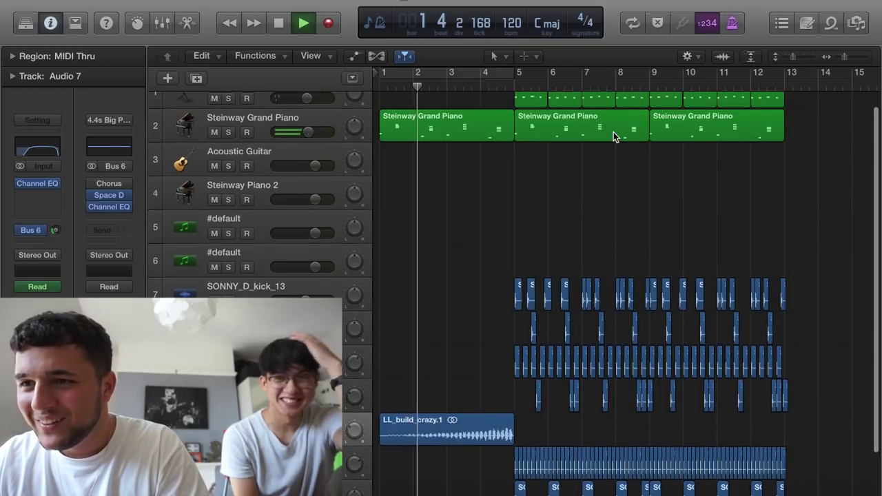
left_click(274, 100)
left_click(196, 78)
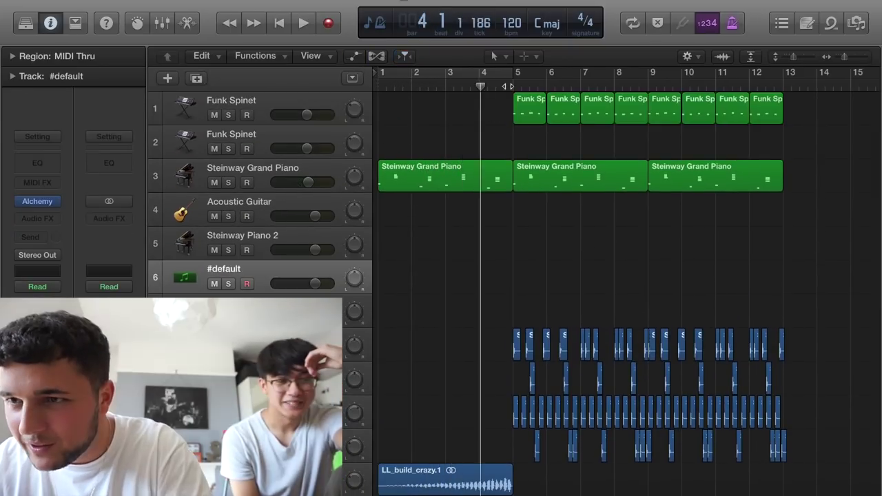
left_click(512, 87)
key("super+v")
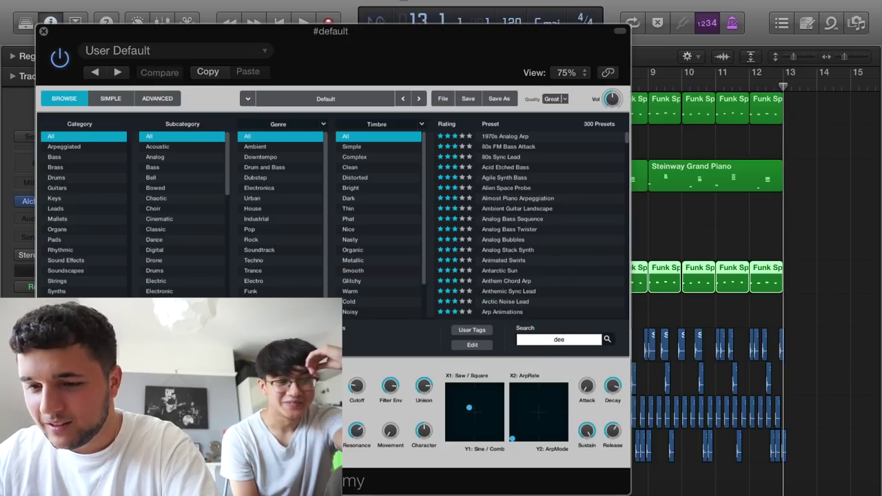
- Search the Alchemy presets for "deep sub bass" and close the instrument
key("Return")
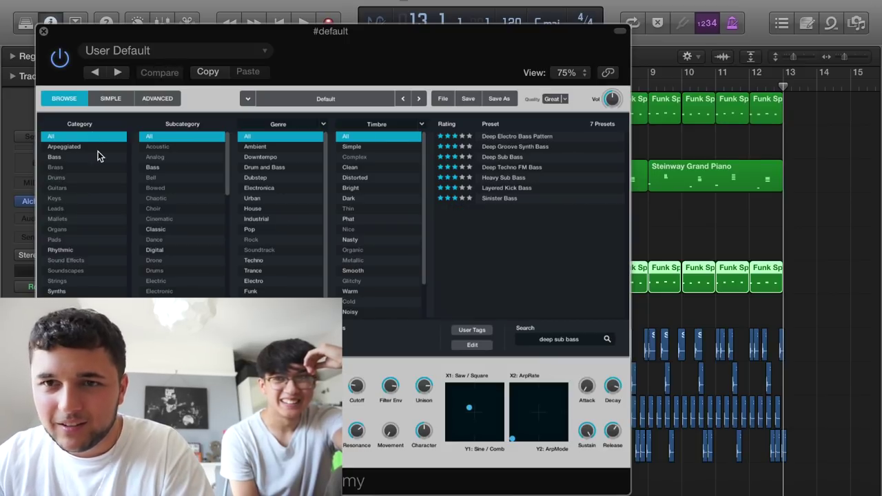
left_click(44, 32)
key("space")
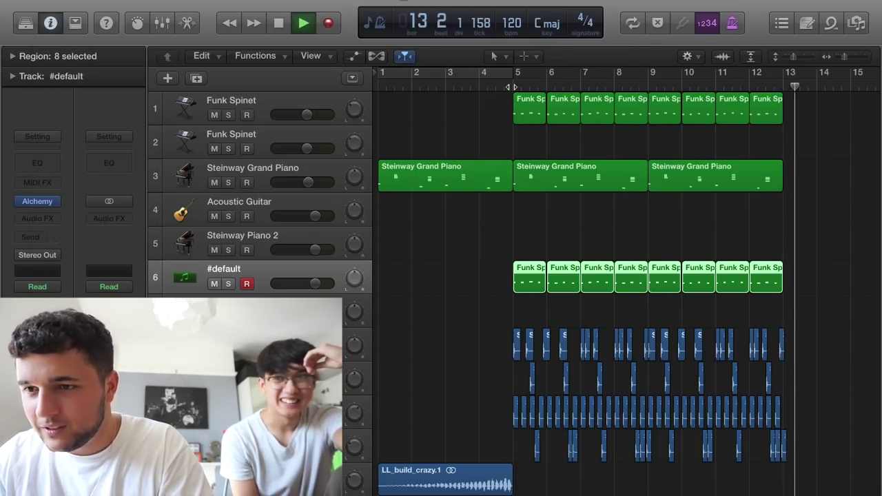
- Play the arrangement from bar 5 and mute the #default track holding the pasted Funk Spinet regions
left_click(511, 87)
key("space")
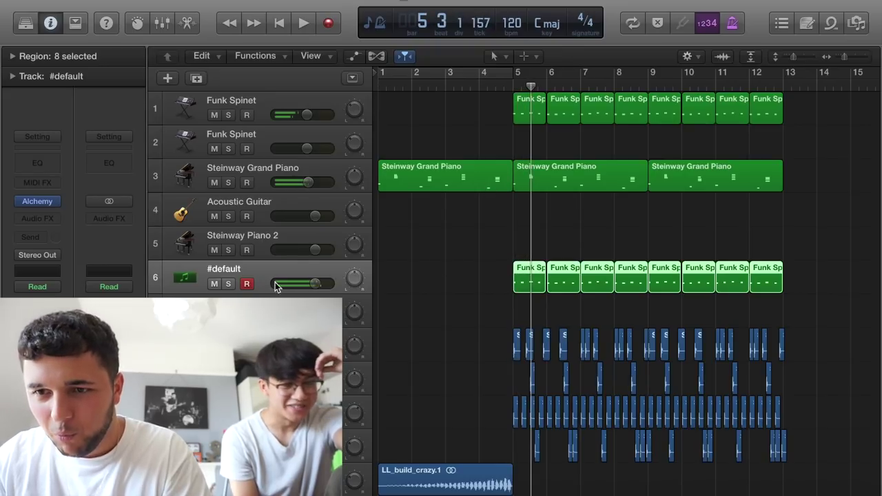
left_click(215, 285)
key("space")
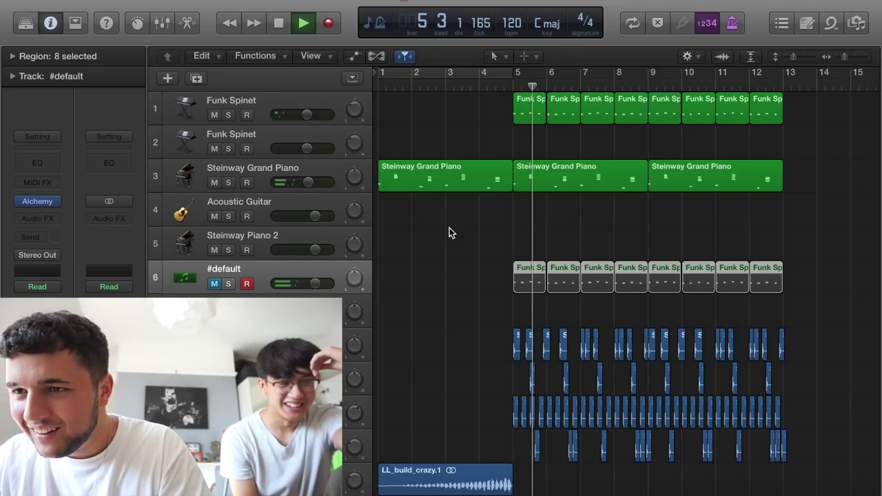
left_click(513, 86)
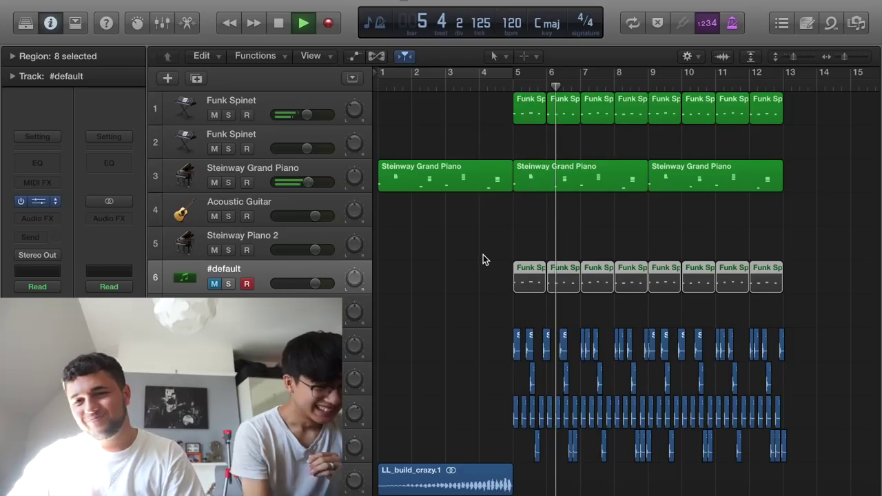
- Review the muted track's Alchemy presets, raise the system volume, and play the whole arrangement from bar 1
left_click(38, 201)
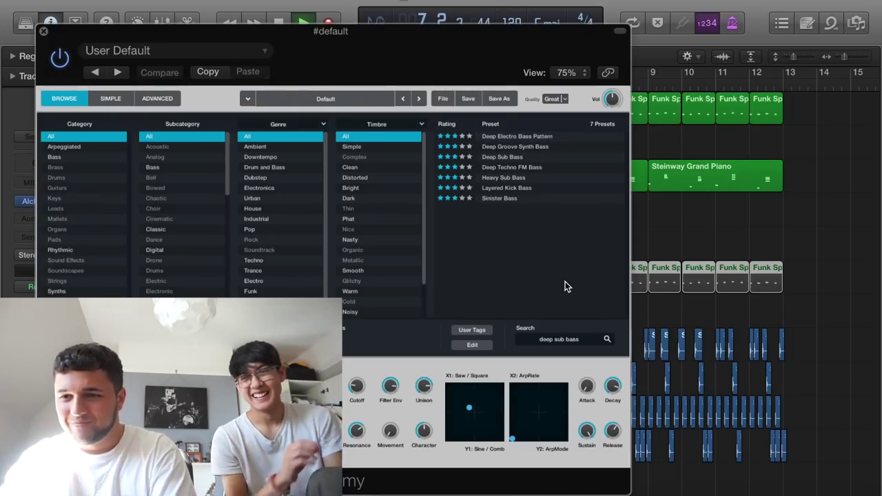
left_click(43, 29)
key("XF86AudioRaiseVolume")
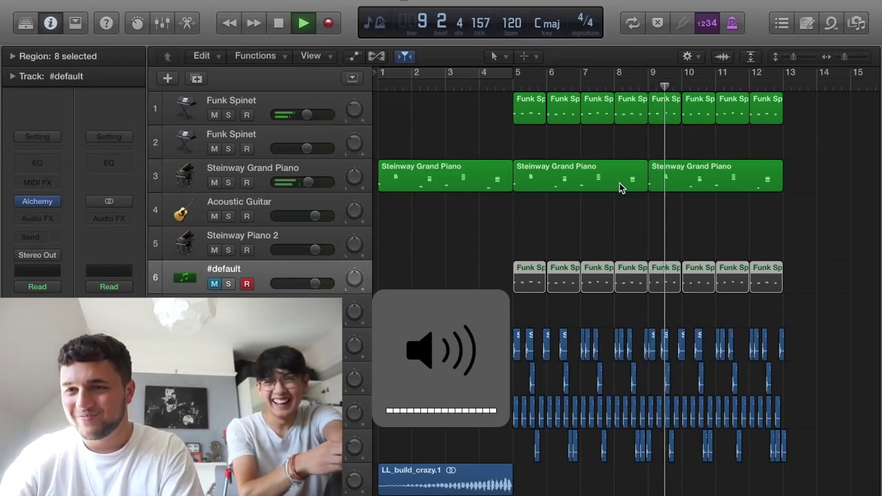
key("Return")
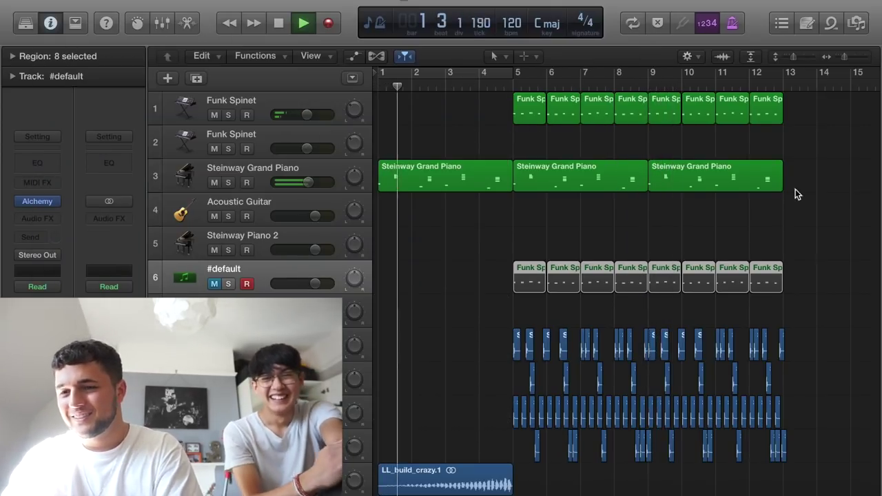
scroll(813, 213, "down", 2)
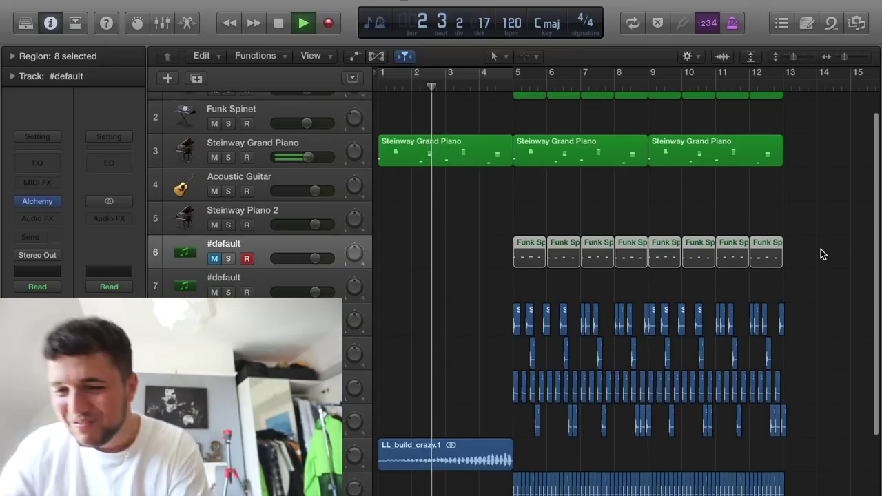